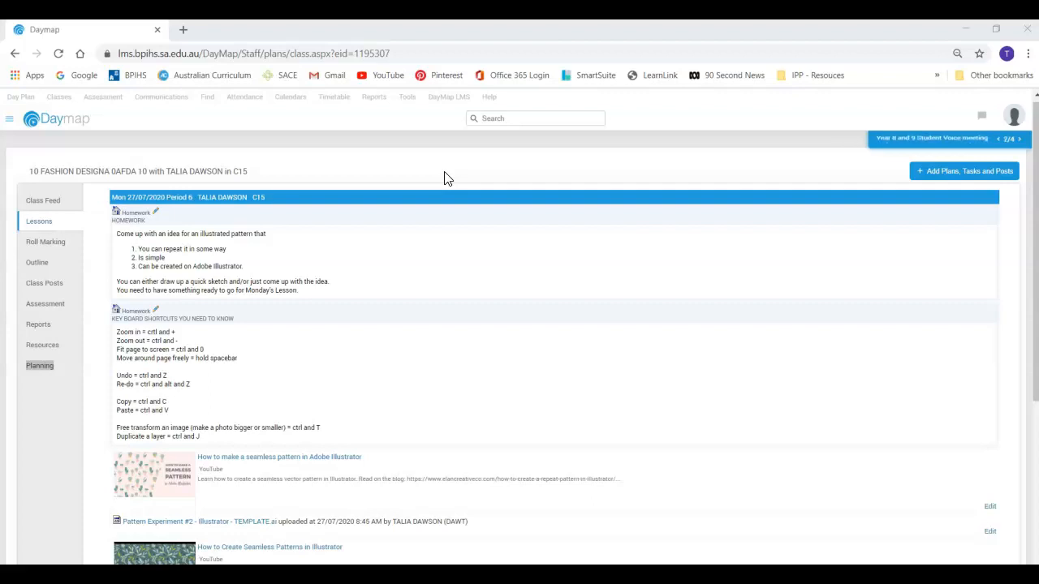
- Review the Fashion Design lesson's homework, shortcut list and pattern resources, and switch to Illustrator with the Pattern Experiment #2 template
left_click(447, 178)
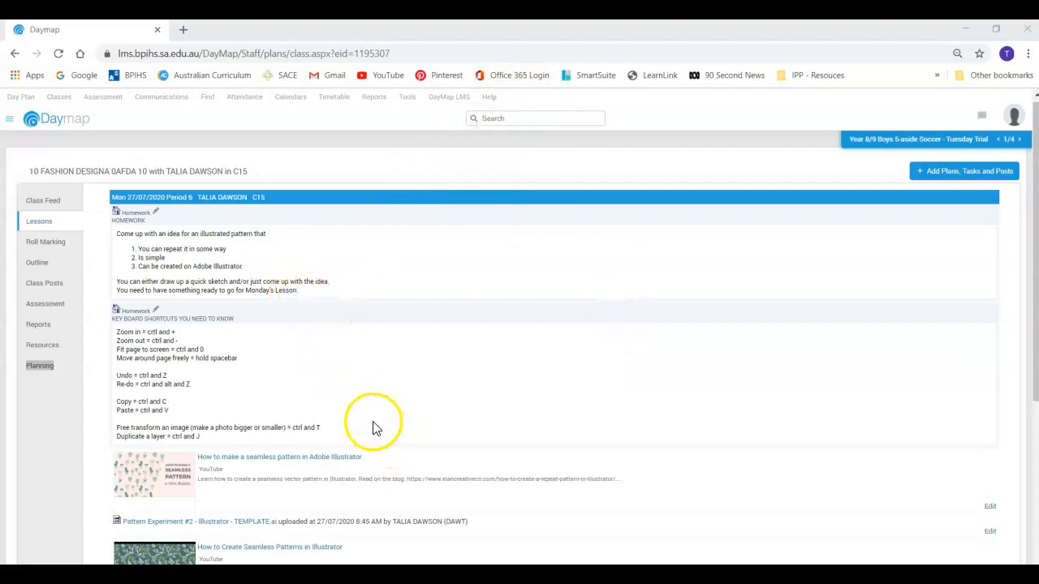
scroll(376, 426, "down", 2)
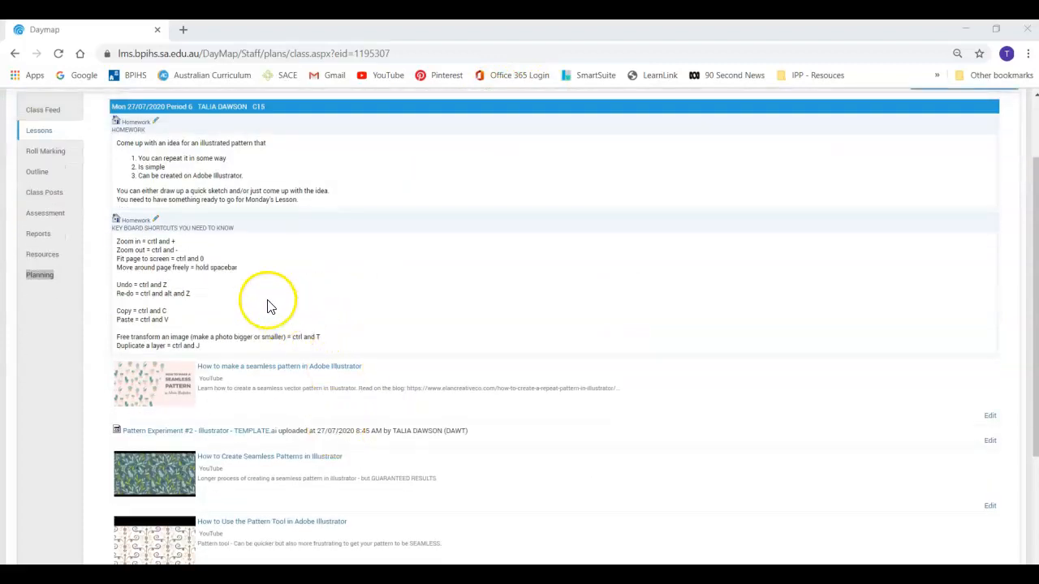
scroll(254, 327, "down", 2)
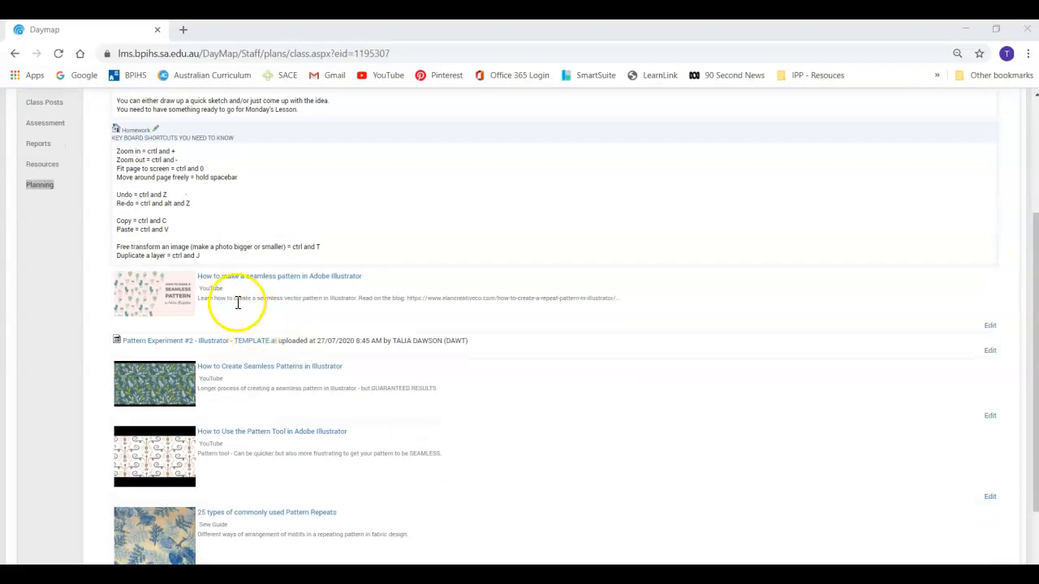
scroll(235, 305, "down", 2)
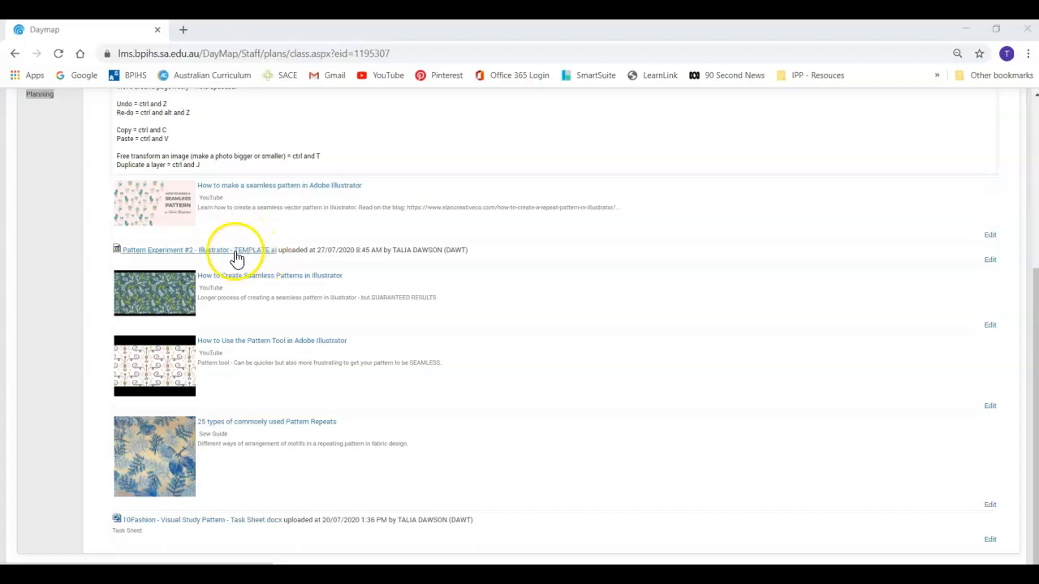
scroll(232, 260, "up", 2)
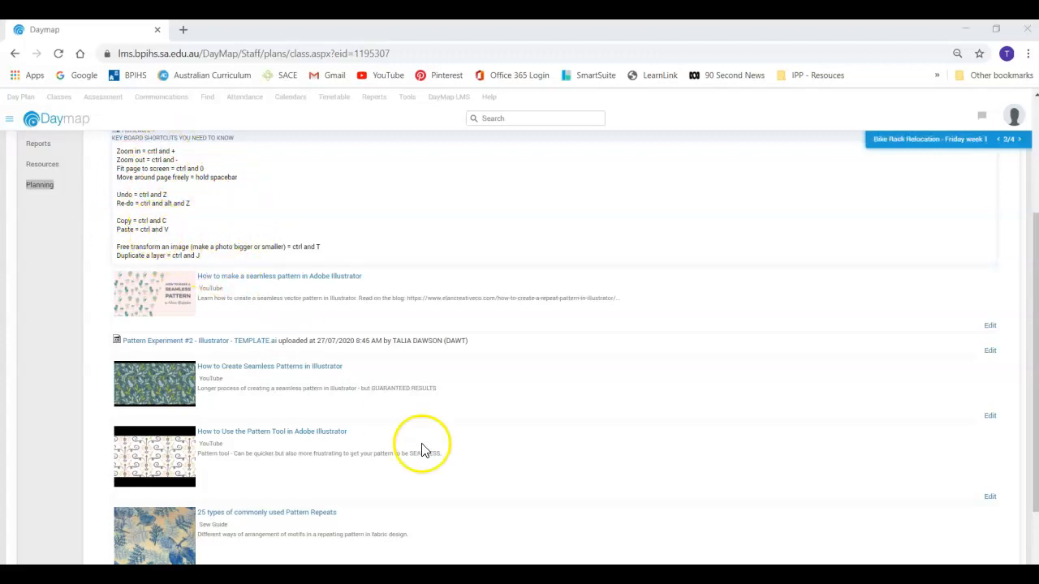
left_click(492, 575)
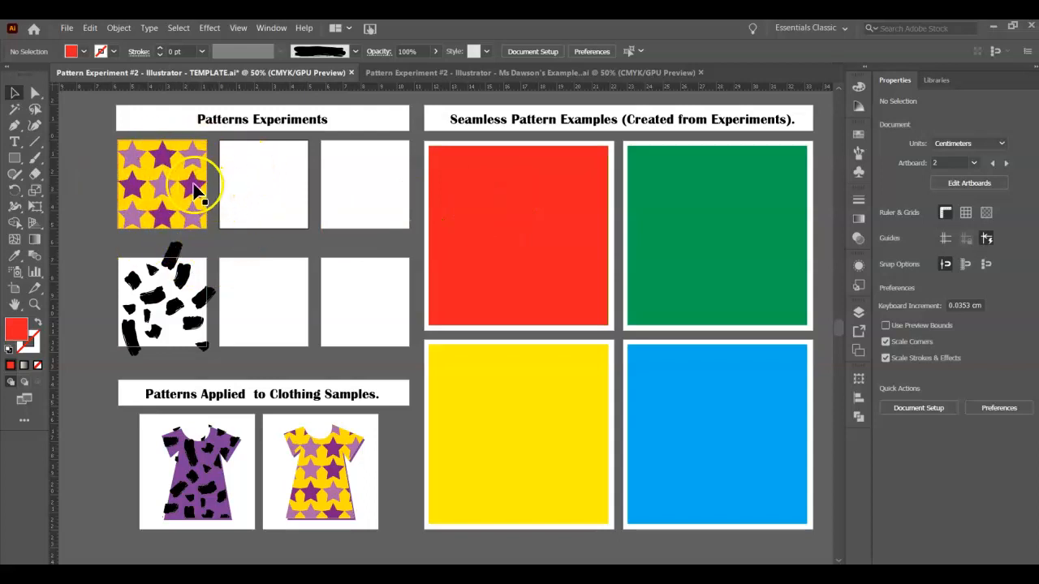
- Try the star pattern swatch as the fill of the large red sample square, and restore its red fill
left_click(561, 181)
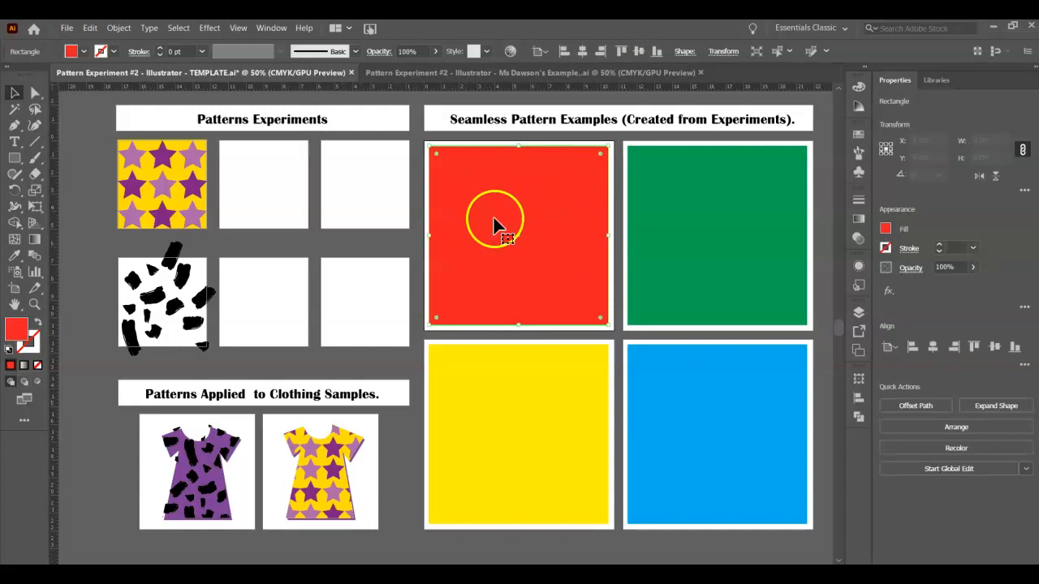
left_click(858, 133)
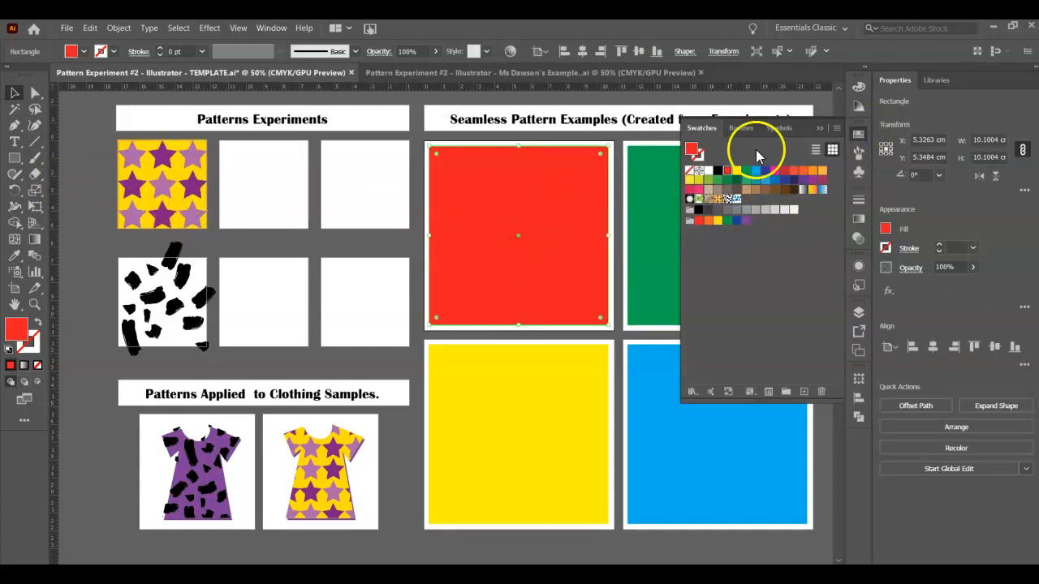
left_click(718, 199)
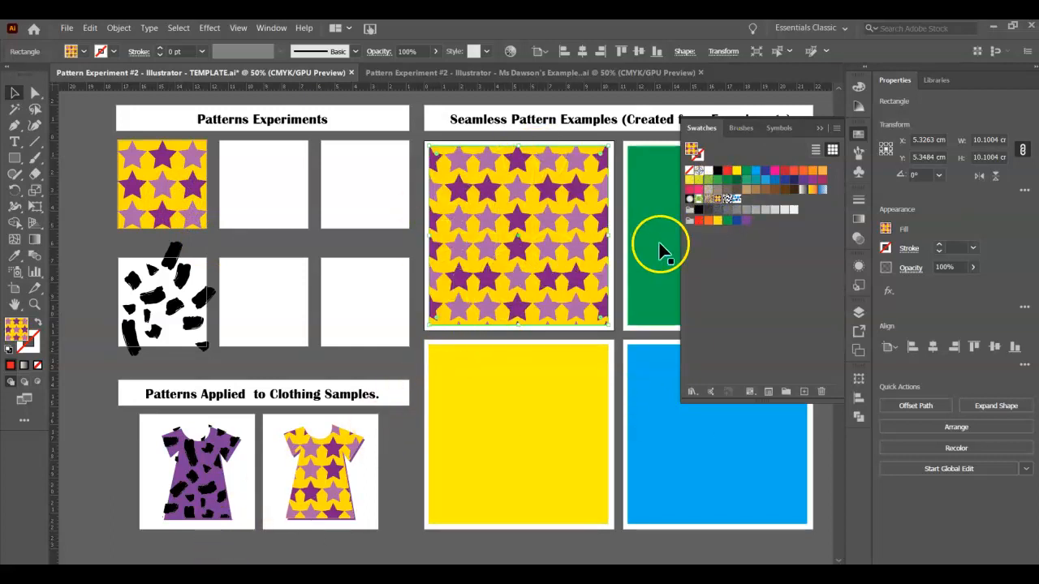
left_click(727, 171)
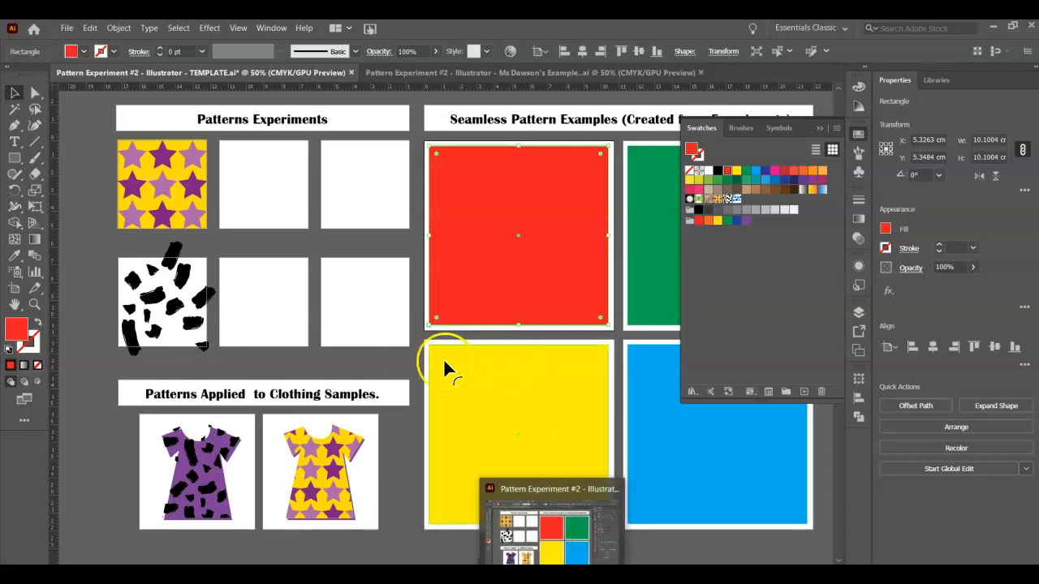
left_click(417, 359)
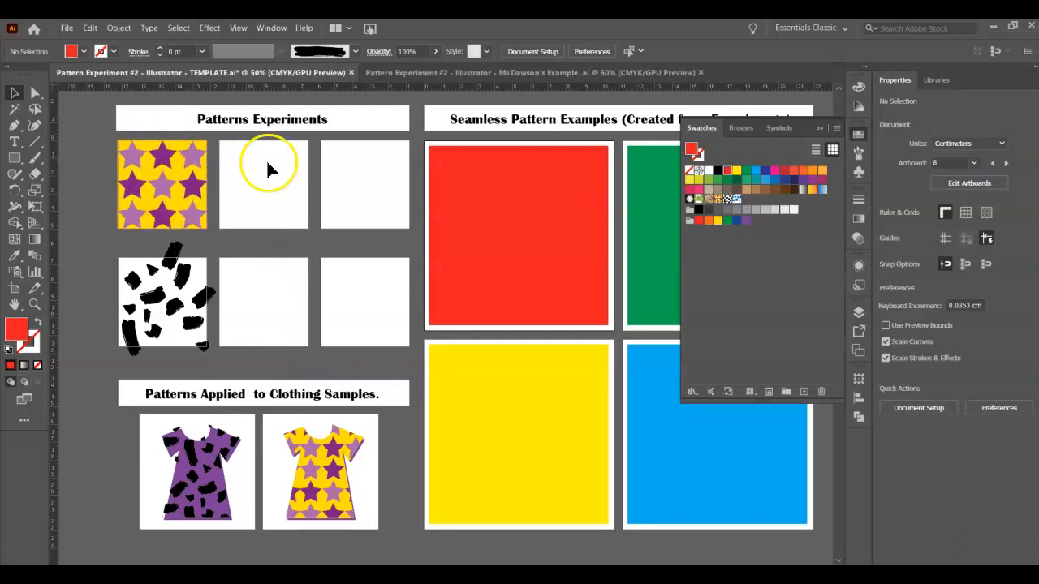
- Draw a red circle about 1.4 cm wide near the corner of the empty artboard beside the star pattern with the Ellipse Tool
left_click(16, 159)
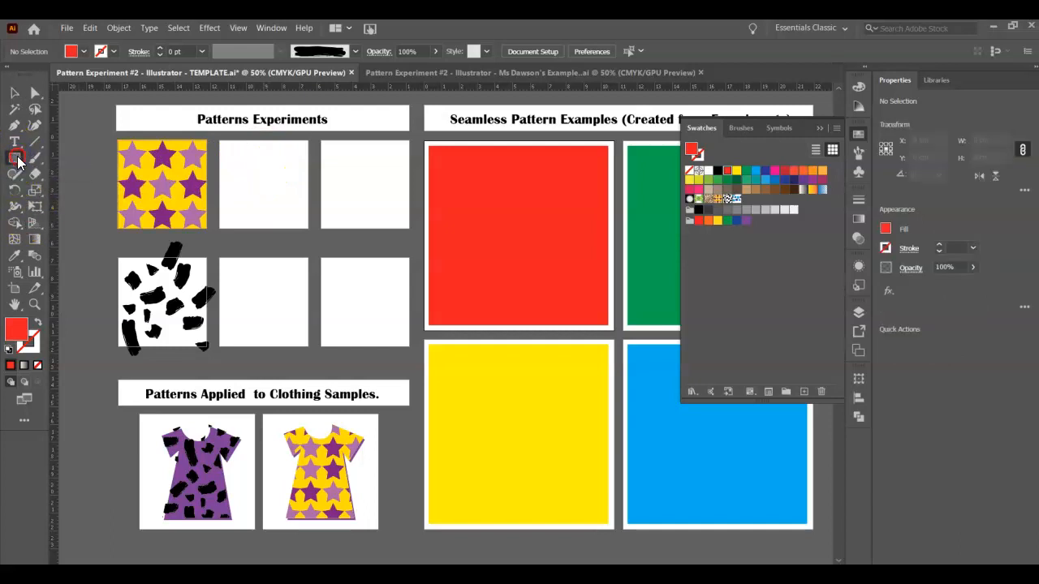
left_click(16, 159)
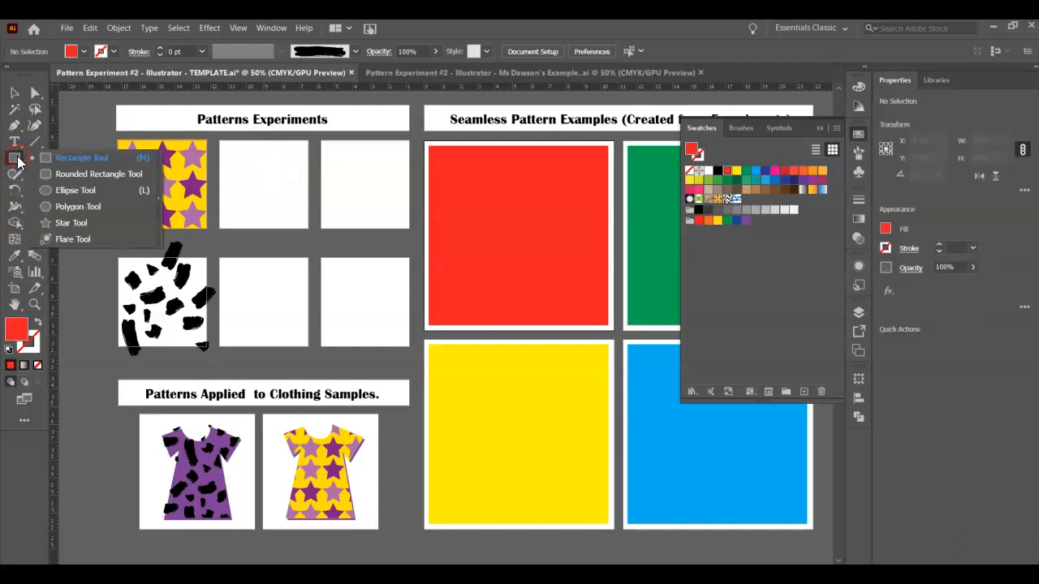
left_click(81, 192)
left_click_drag(232, 157, 265, 192)
mouse_move(255, 202)
left_mouse_down()
mouse_move(237, 241)
mouse_move(247, 184)
left_mouse_up()
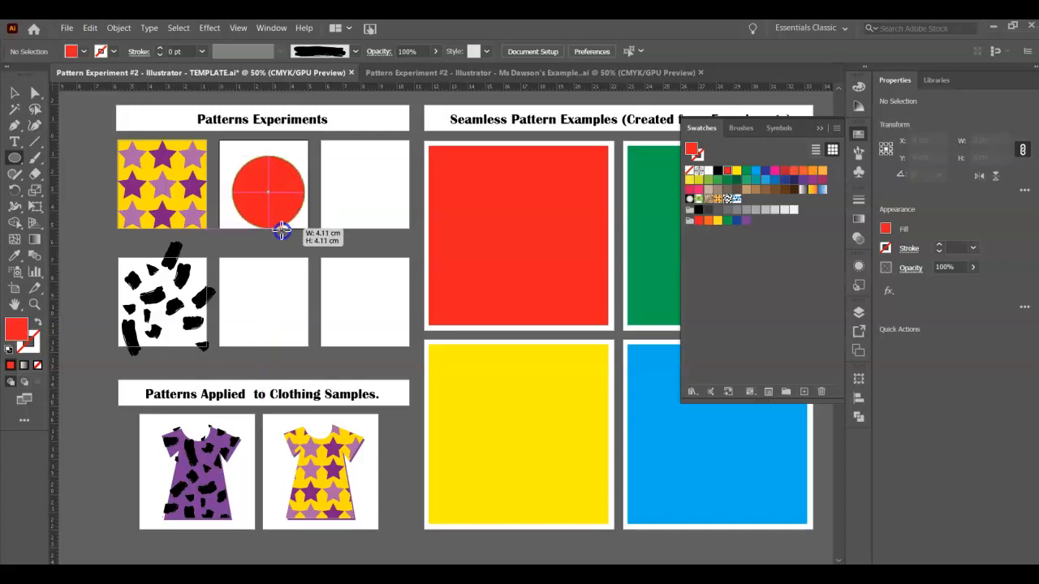
mouse_move(261, 215)
left_mouse_down()
mouse_move(302, 167)
mouse_move(244, 153)
left_mouse_up()
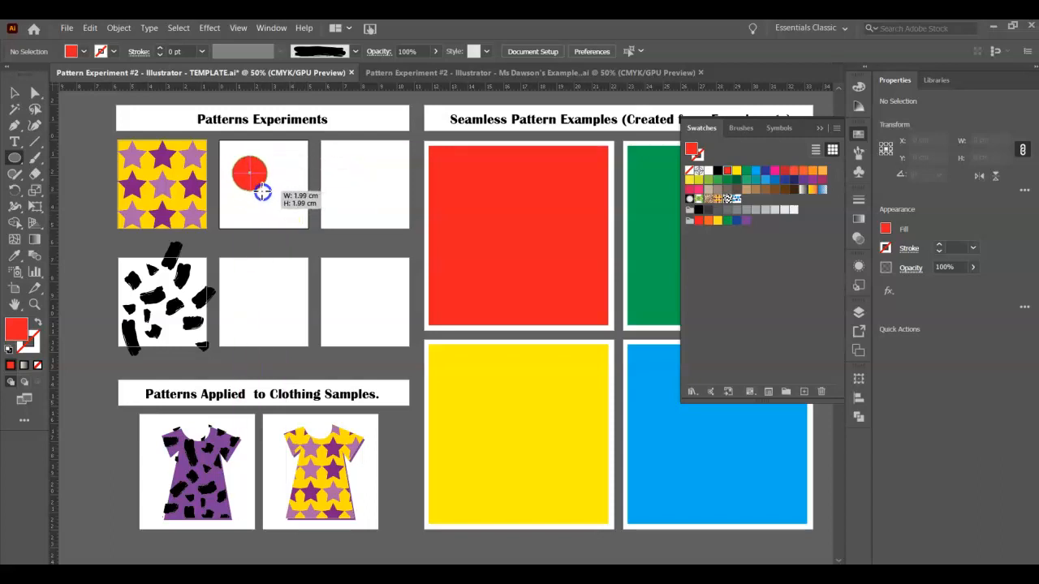
left_click_drag(255, 183, 261, 140)
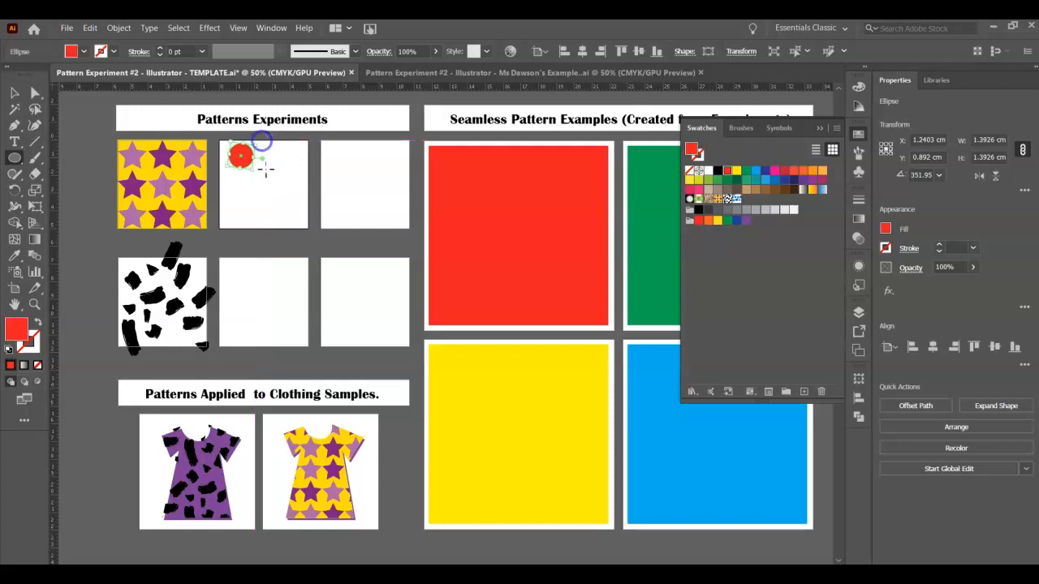
- Give the circle a dark brown fill and a blue 8 pt stroke
left_click(82, 51)
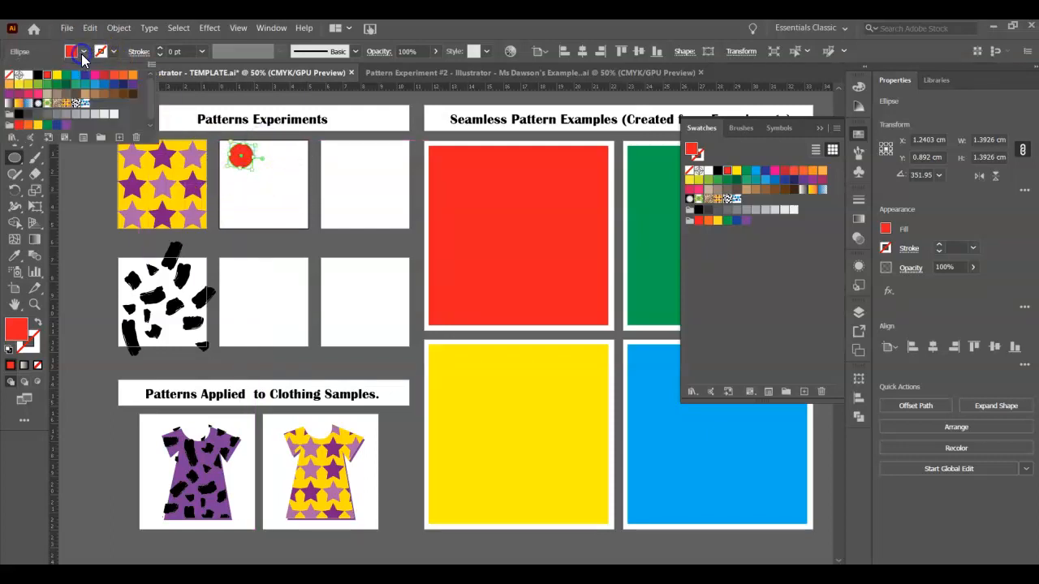
left_click(76, 93)
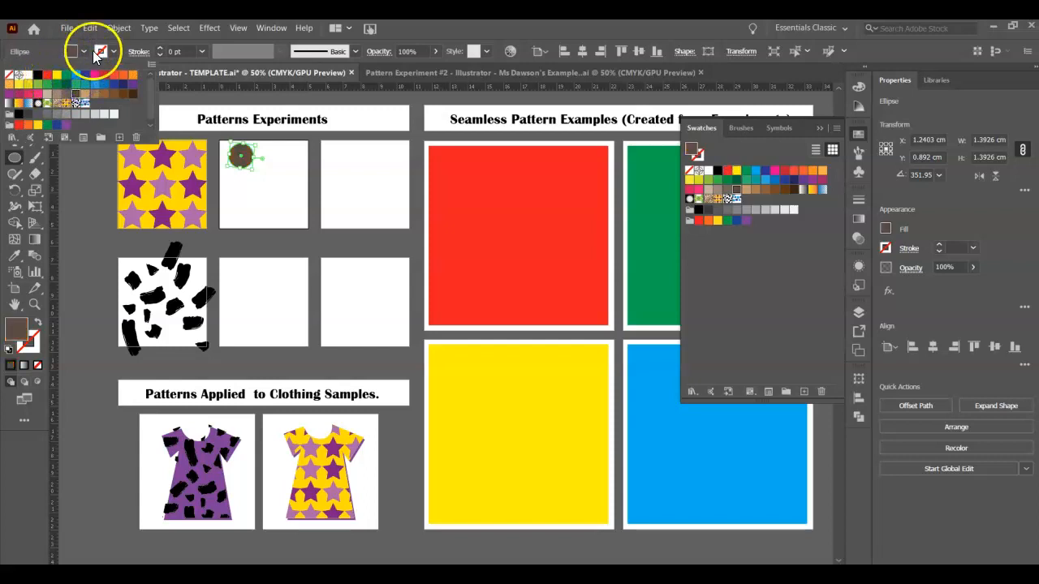
left_click(113, 51)
left_click(114, 53)
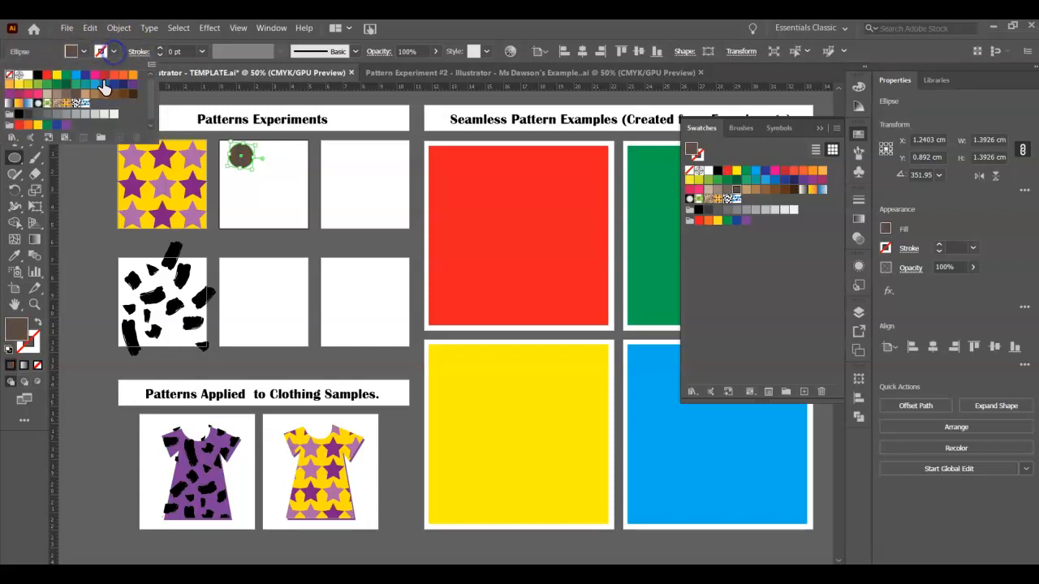
left_click(102, 84)
left_click(158, 48)
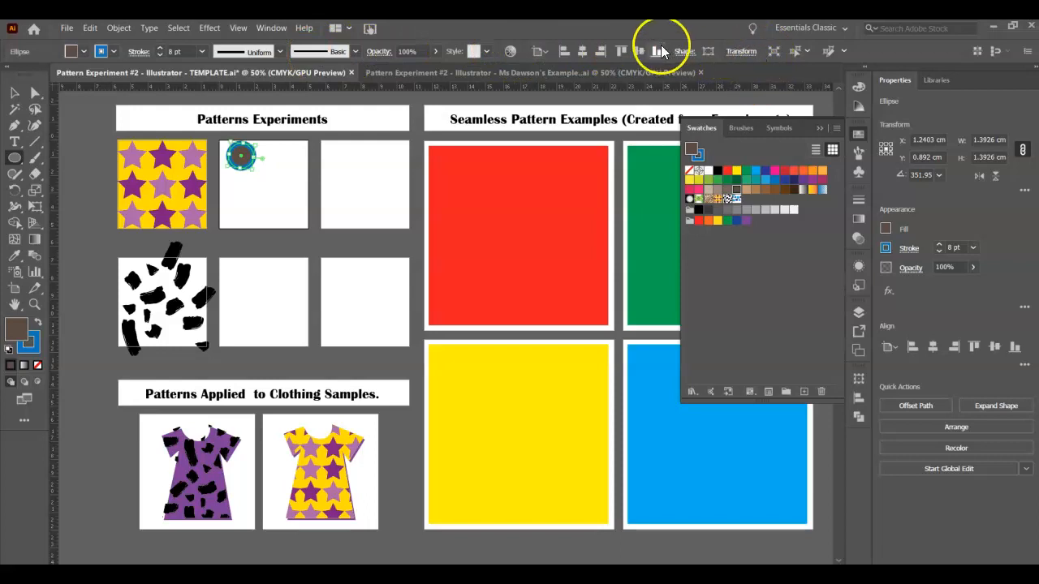
left_click(828, 31)
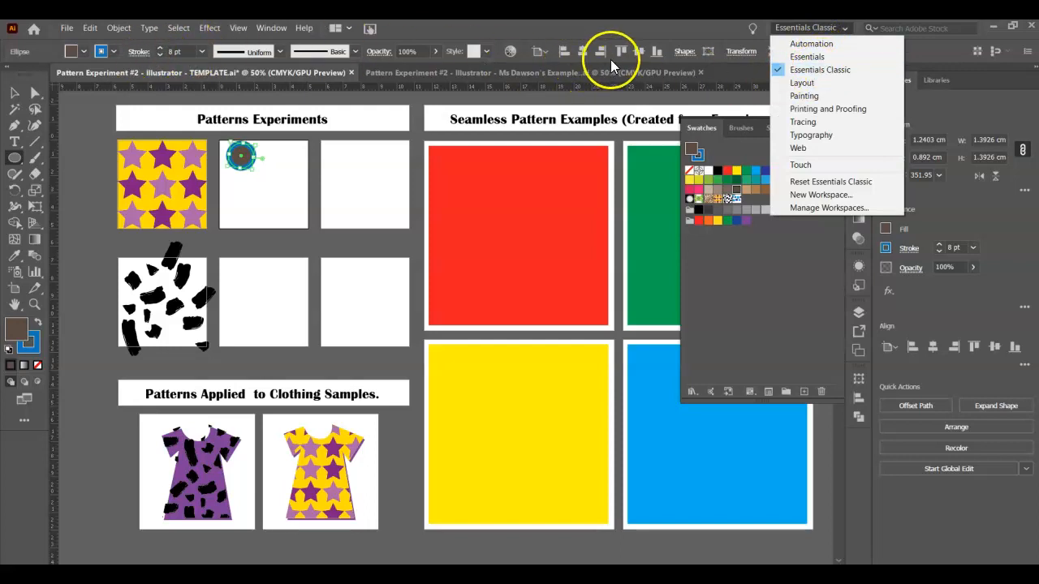
left_click(617, 35)
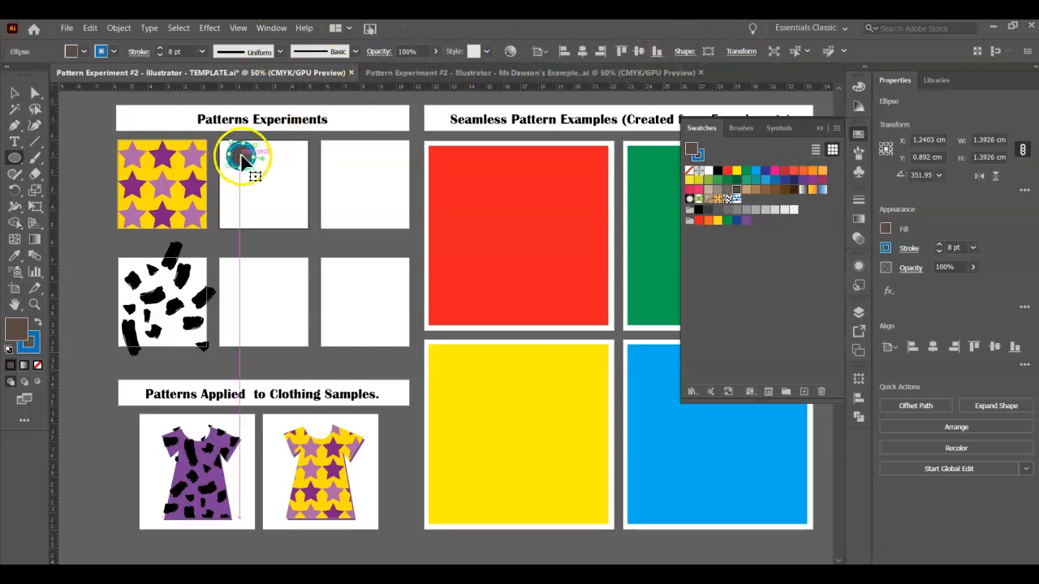
left_click(241, 161)
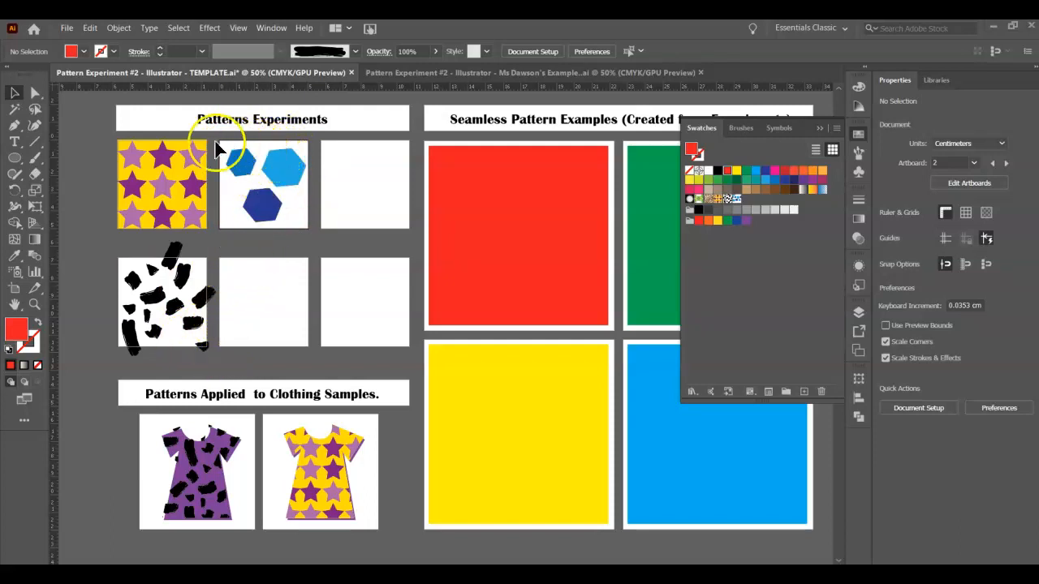
- Draw a 5 cm by 5 cm red square covering the whole artboard with the blue hexagons, using the Rectangle Tool
left_click_drag(20, 162, 59, 158)
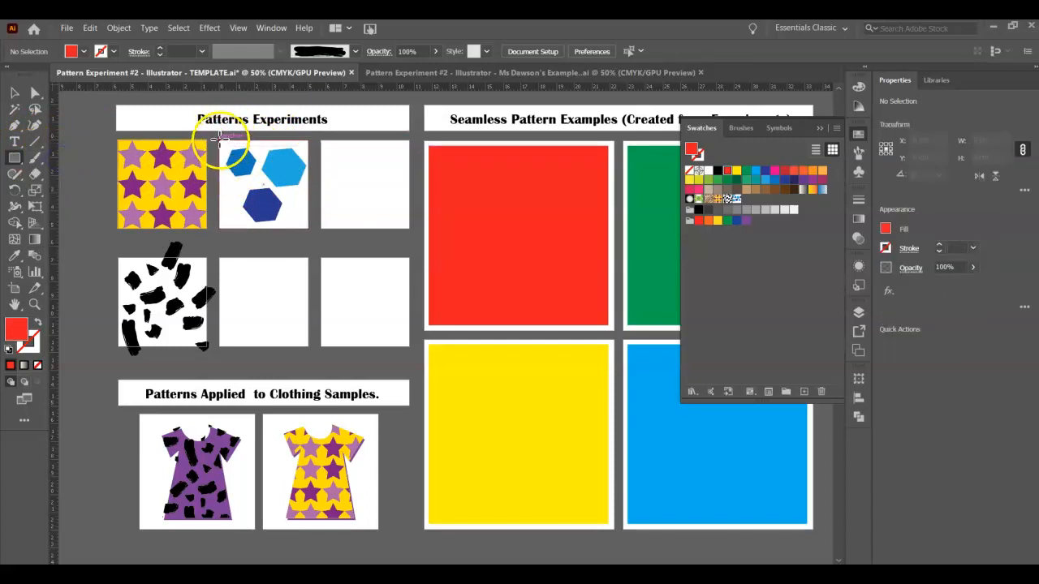
mouse_move(219, 139)
left_mouse_down()
mouse_move(276, 225)
mouse_move(308, 228)
mouse_move(311, 217)
mouse_move(309, 229)
left_mouse_up()
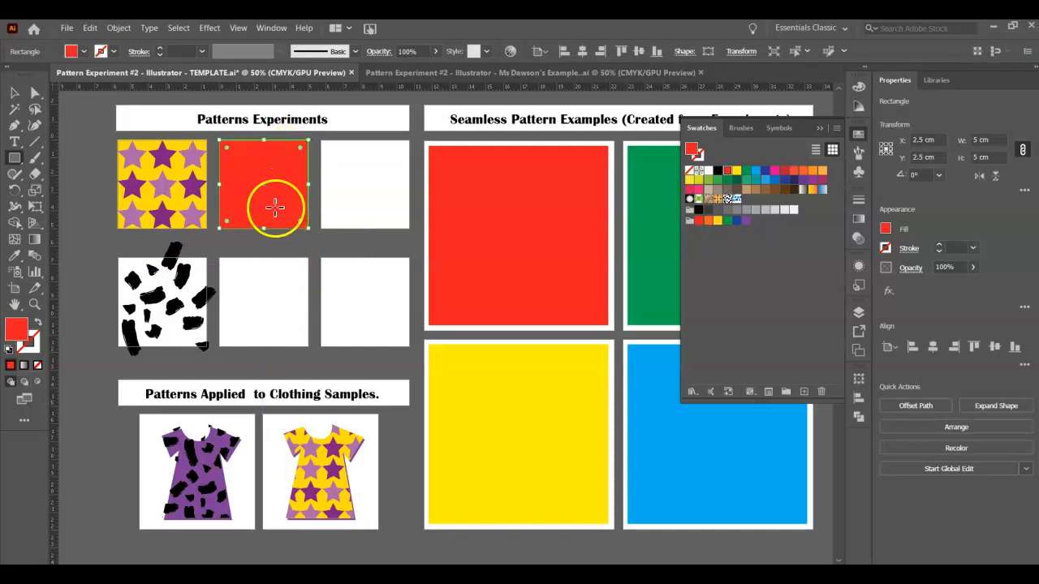
- Select the small red square together with the hexagon artwork beneath it
left_click(13, 98)
left_click(12, 94)
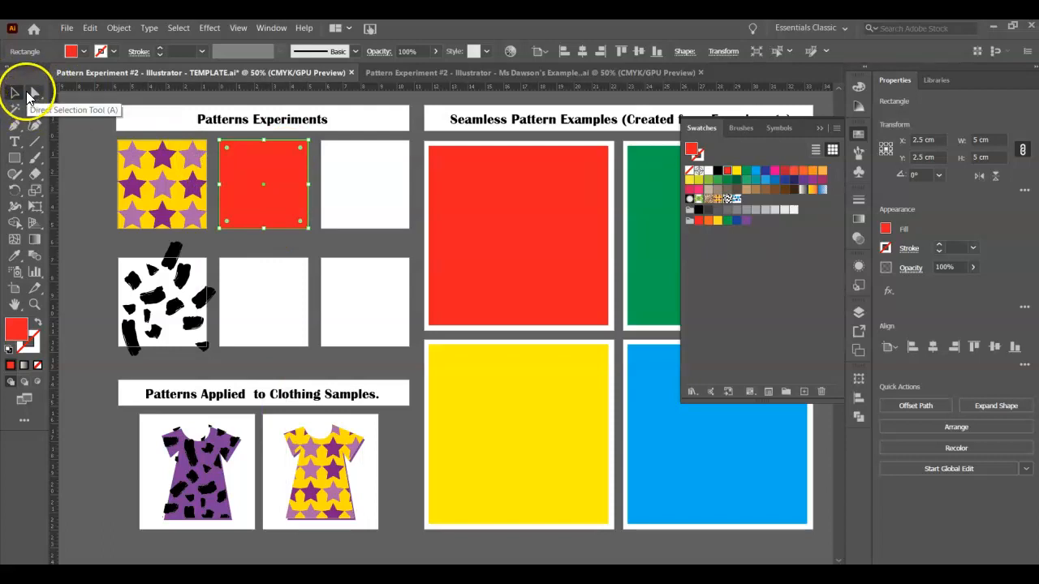
left_click(217, 139)
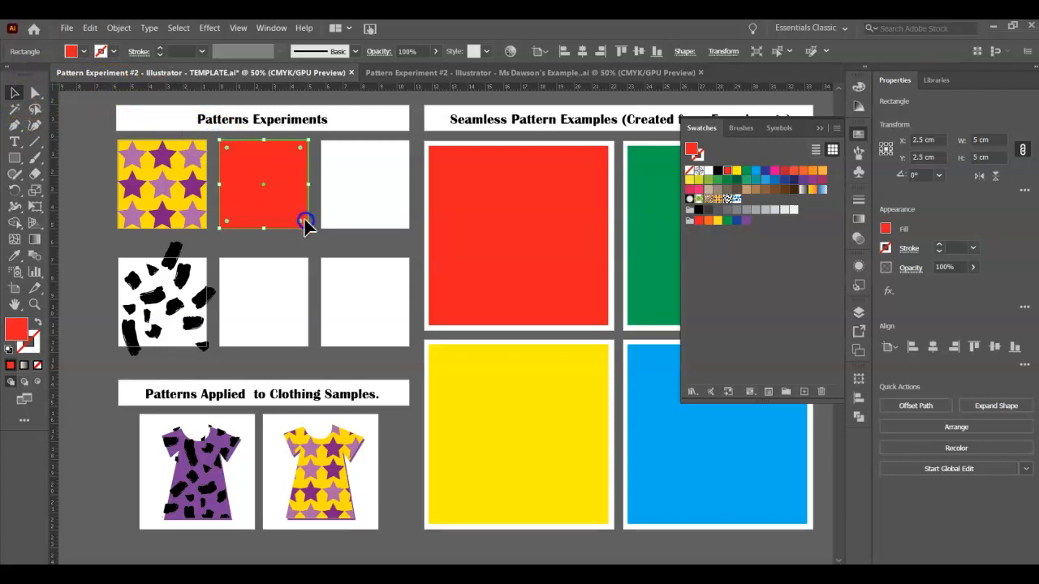
left_click_drag(317, 239, 316, 239)
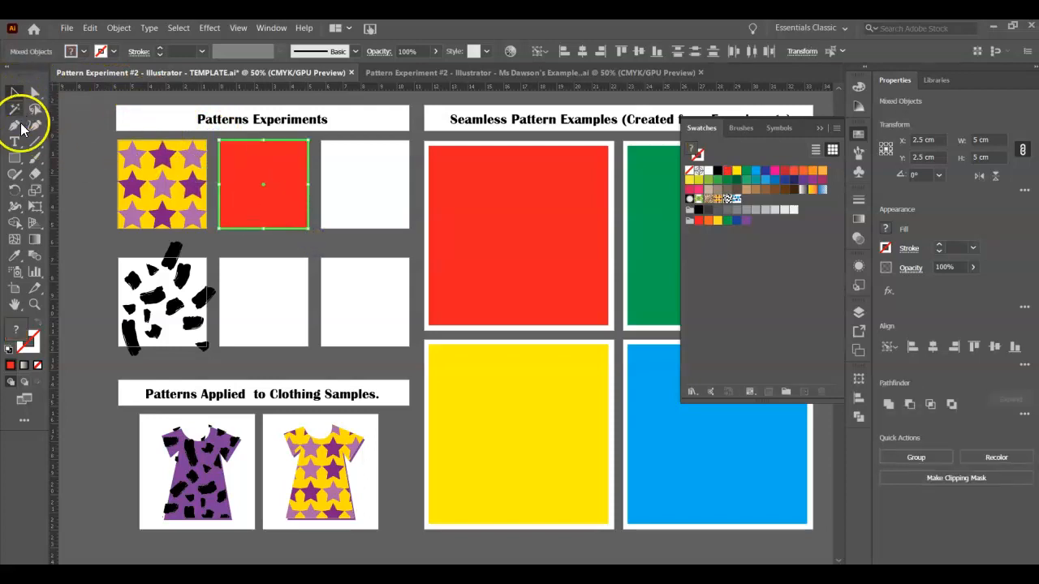
left_click(320, 242)
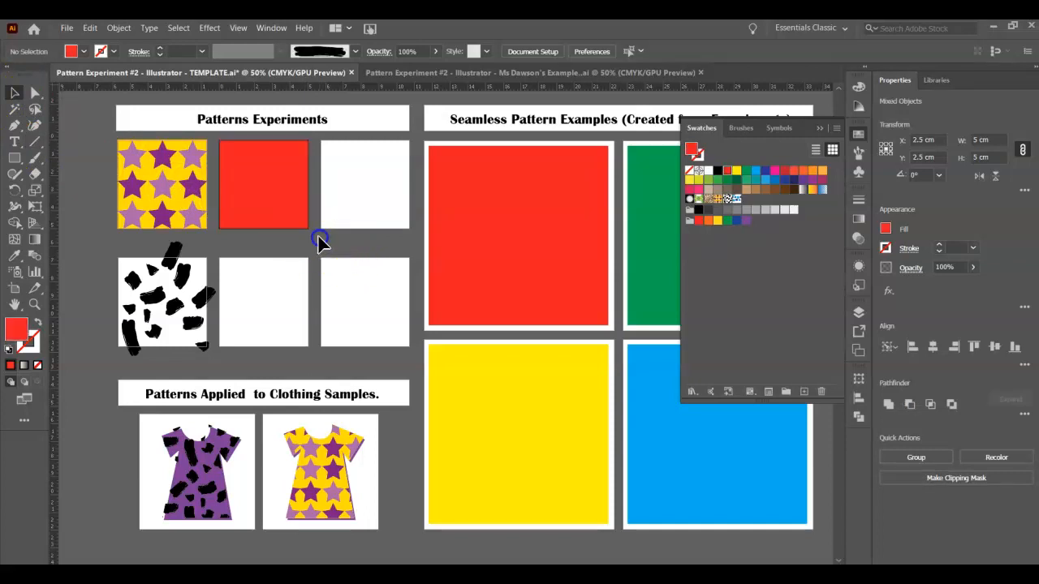
left_click(218, 140)
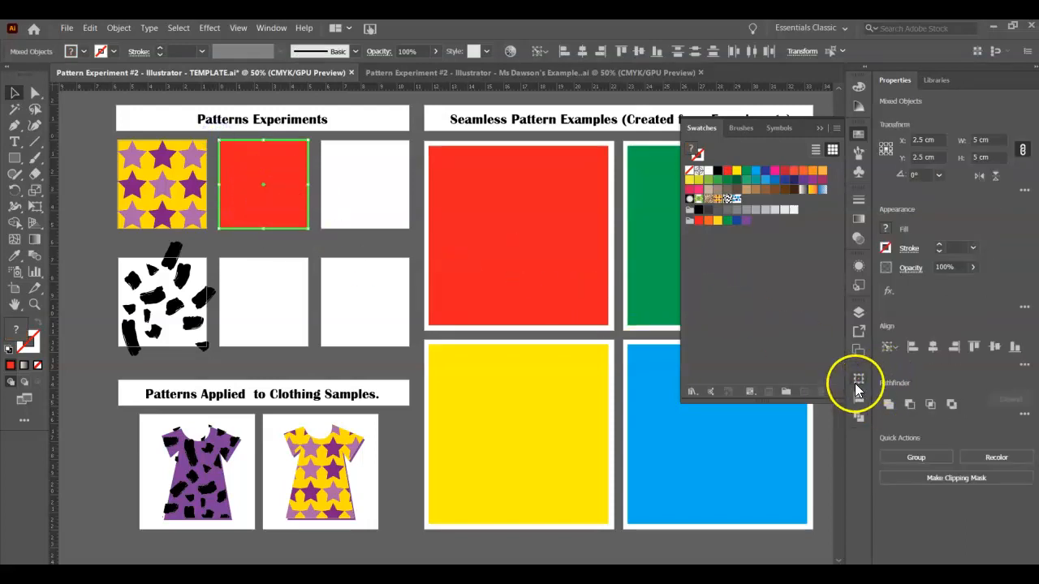
- Examine the objects inside the Large Sample Patterns and 1. Stars layers, and clear the selection on the artboard
left_click(858, 312)
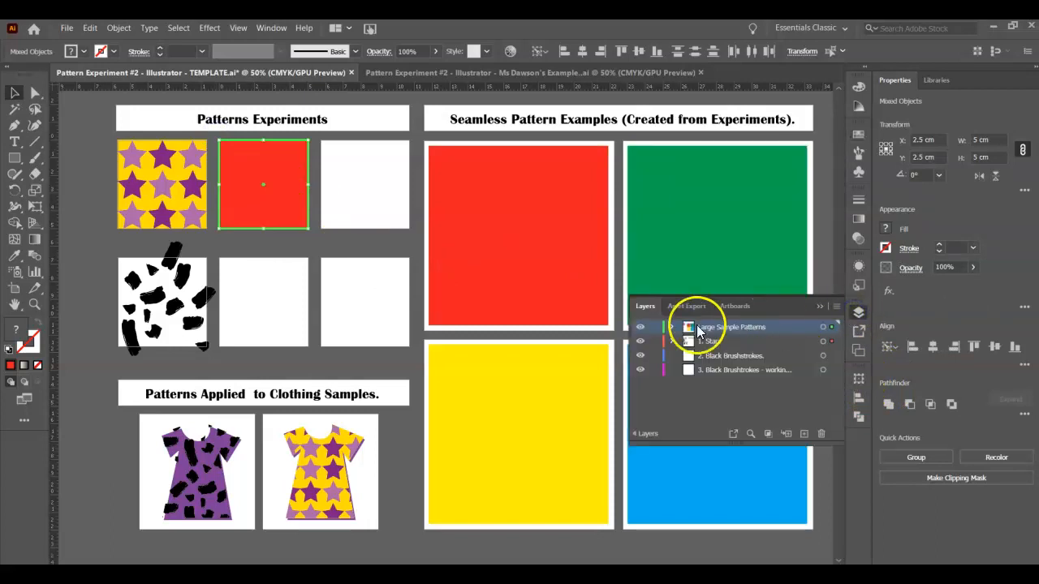
left_click(671, 327)
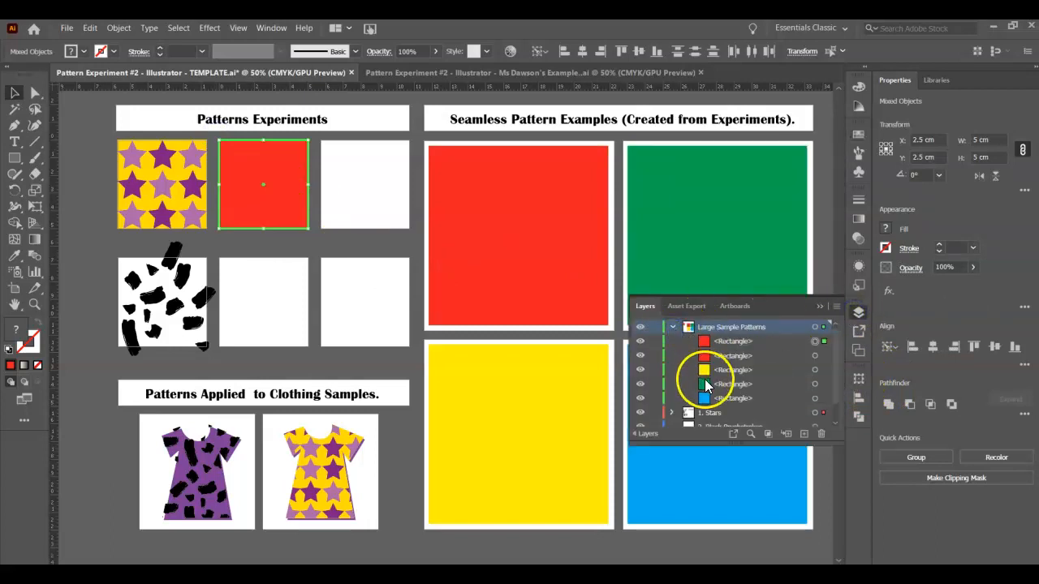
left_click(671, 327)
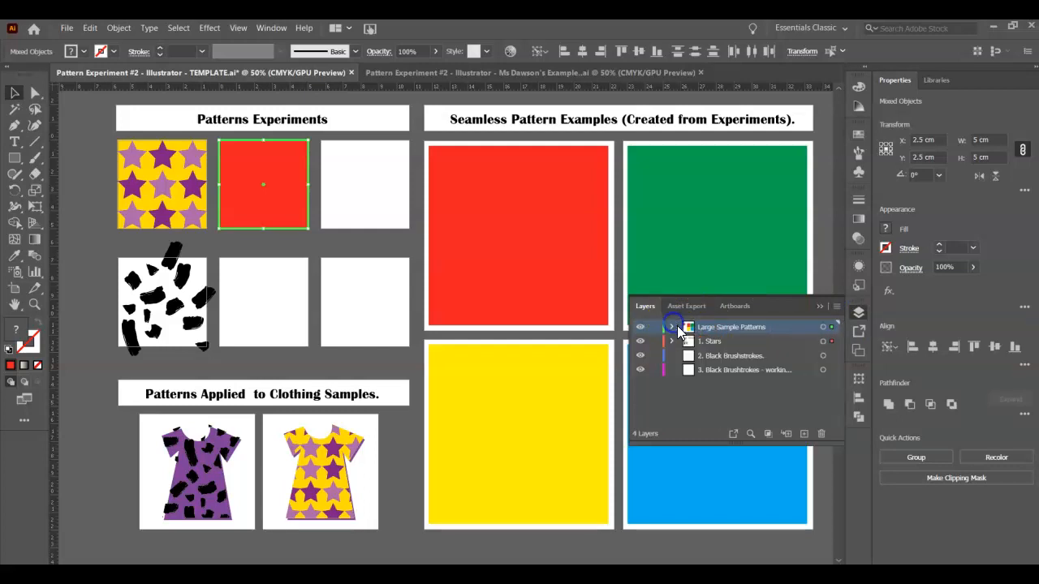
left_click(671, 341)
scroll(731, 349, "down", 2)
scroll(735, 345, "up", 2)
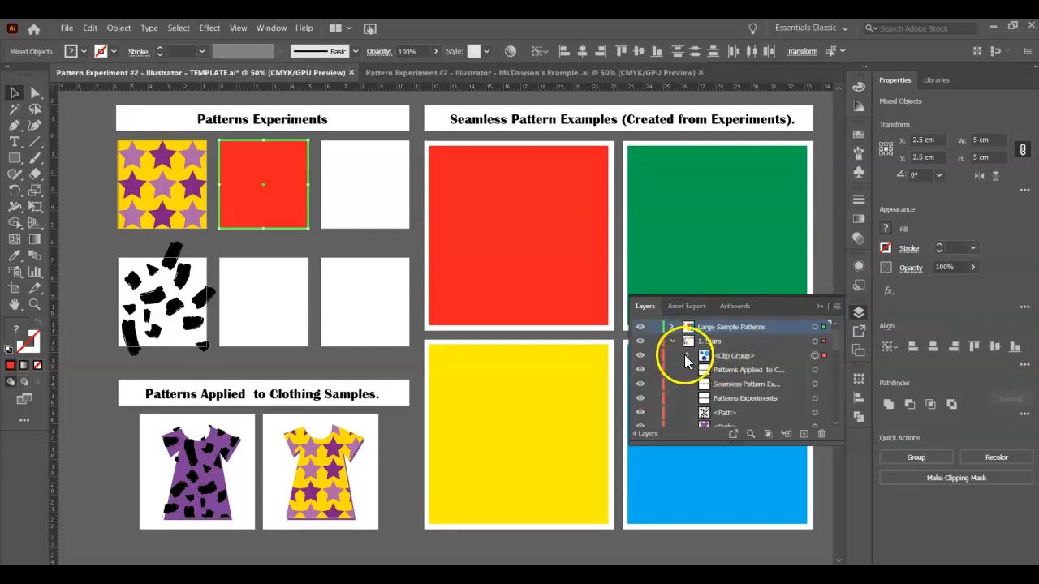
left_click(383, 253)
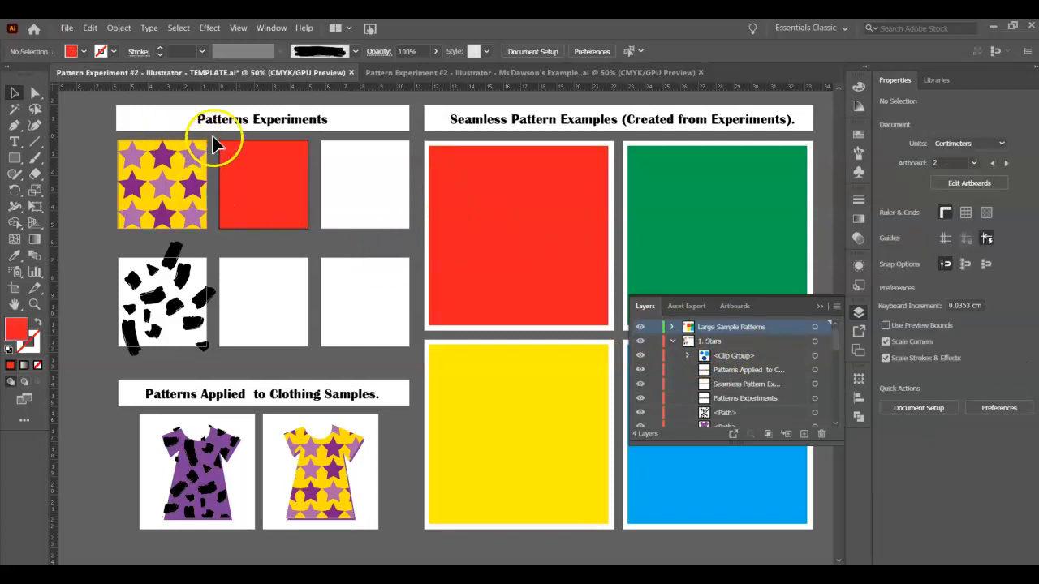
left_click(291, 225)
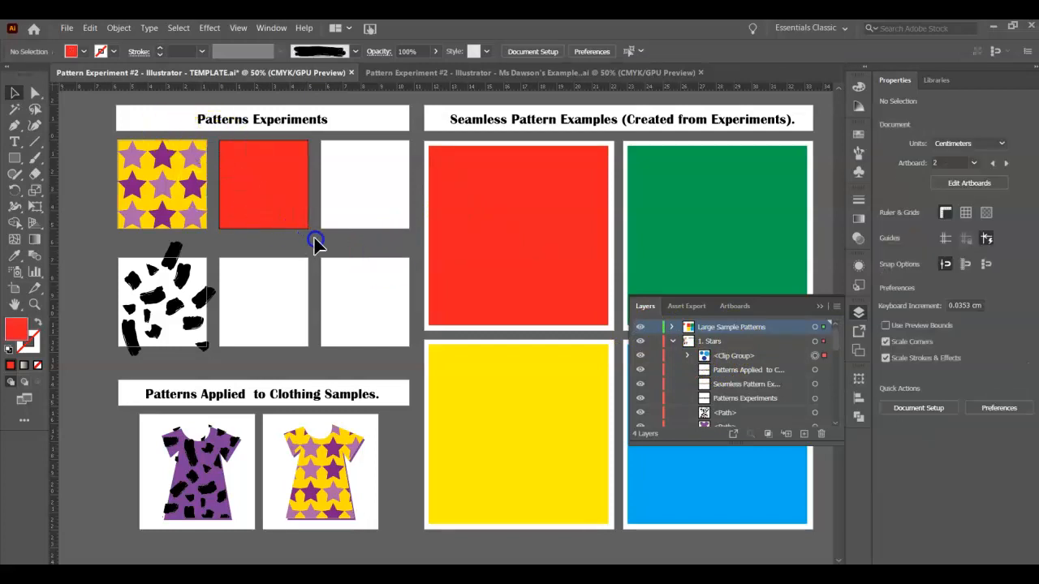
key("ctrl+plus")
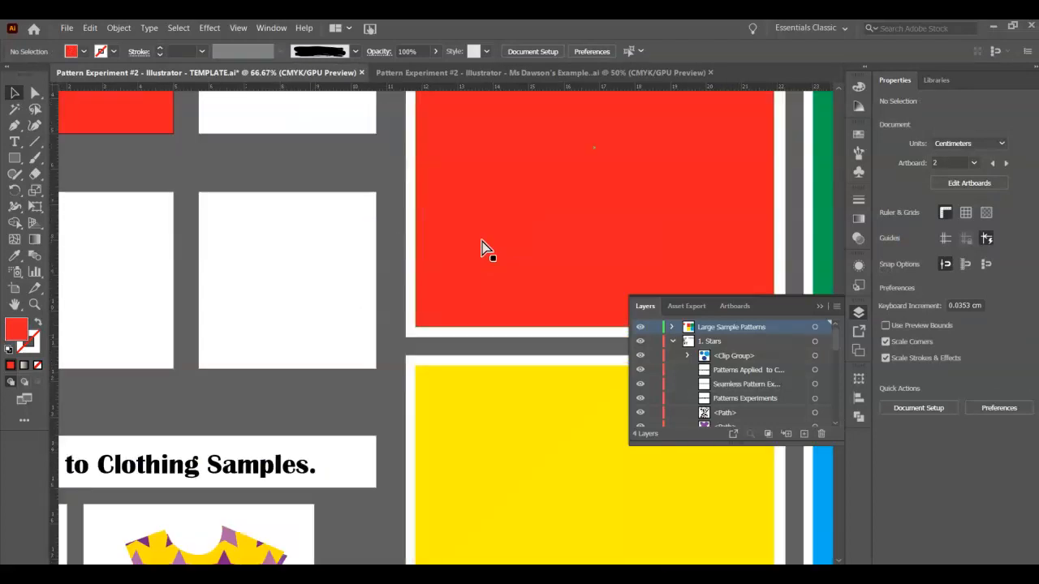
key("ctrl+plus")
scroll(325, 231, "up", 8)
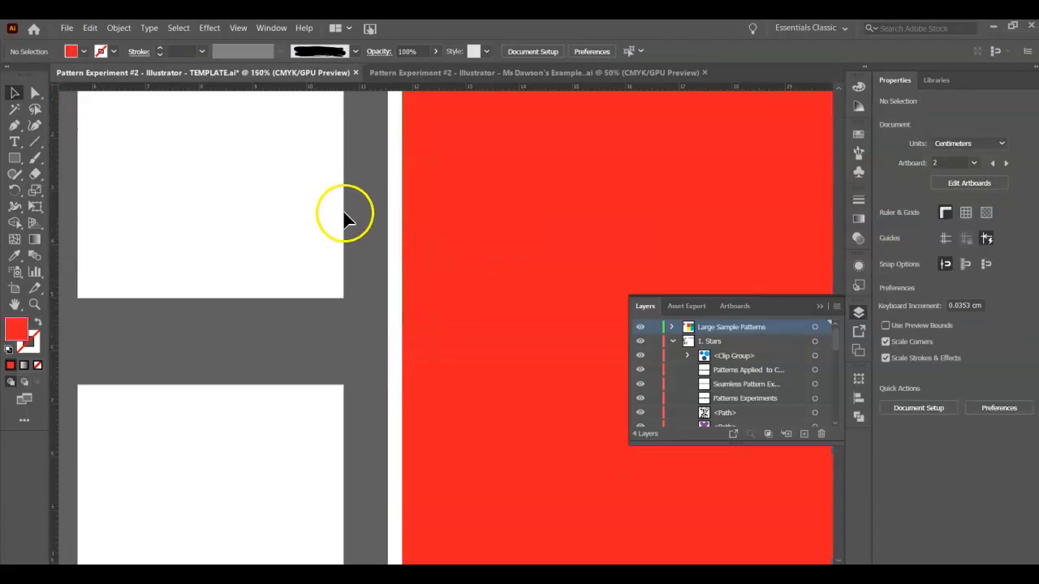
scroll(342, 210, "up", 4)
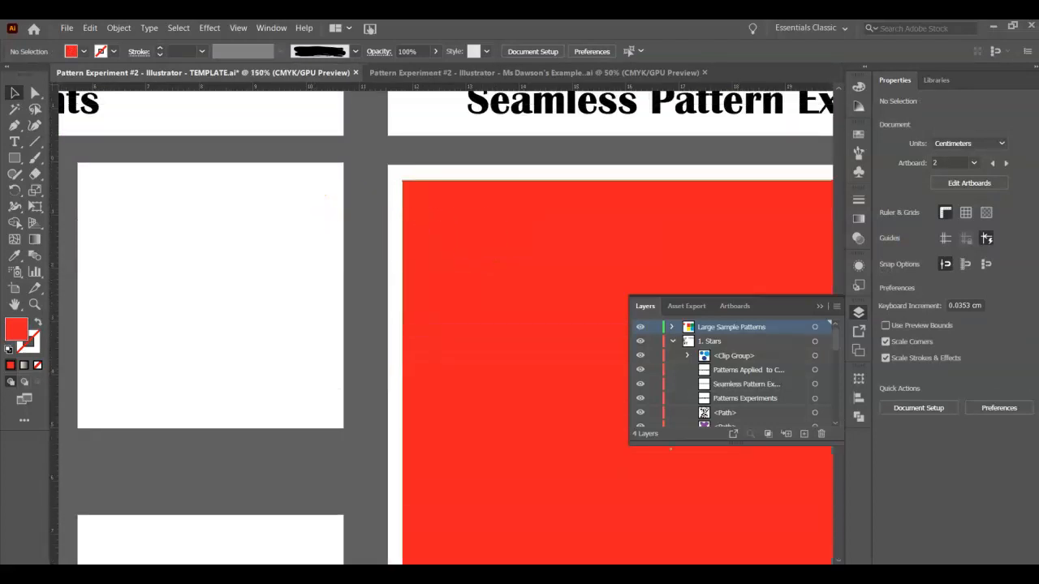
scroll(333, 251, "left", 6)
scroll(333, 252, "right", 2)
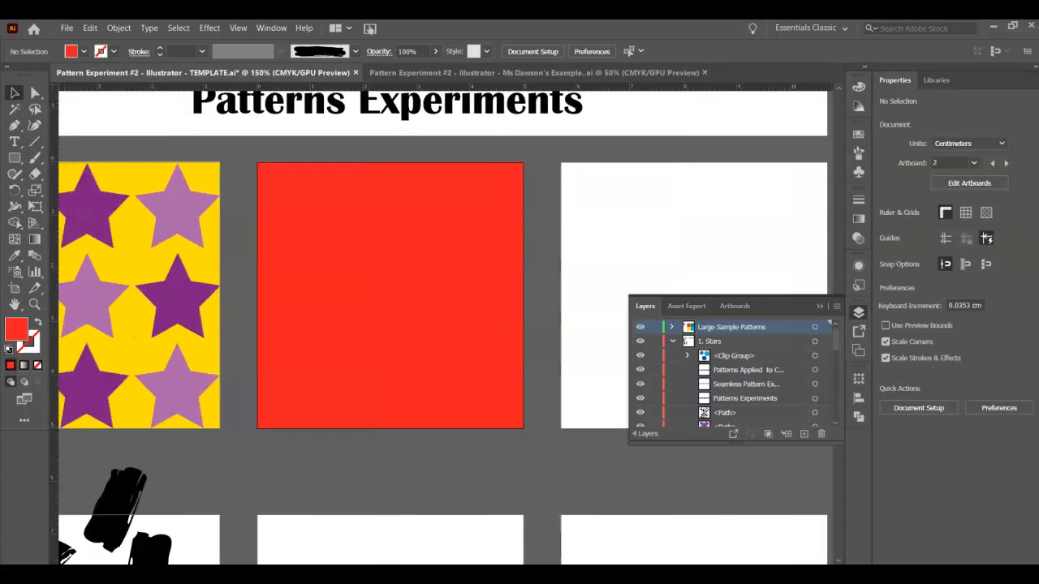
left_click_drag(236, 141, 493, 393)
left_click_drag(538, 453, 539, 453)
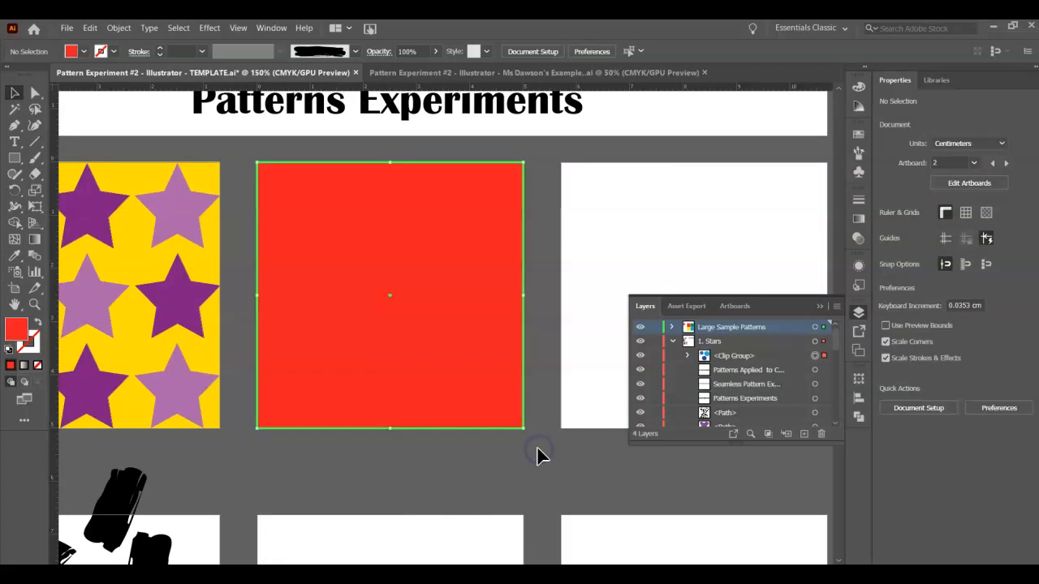
left_click(577, 465)
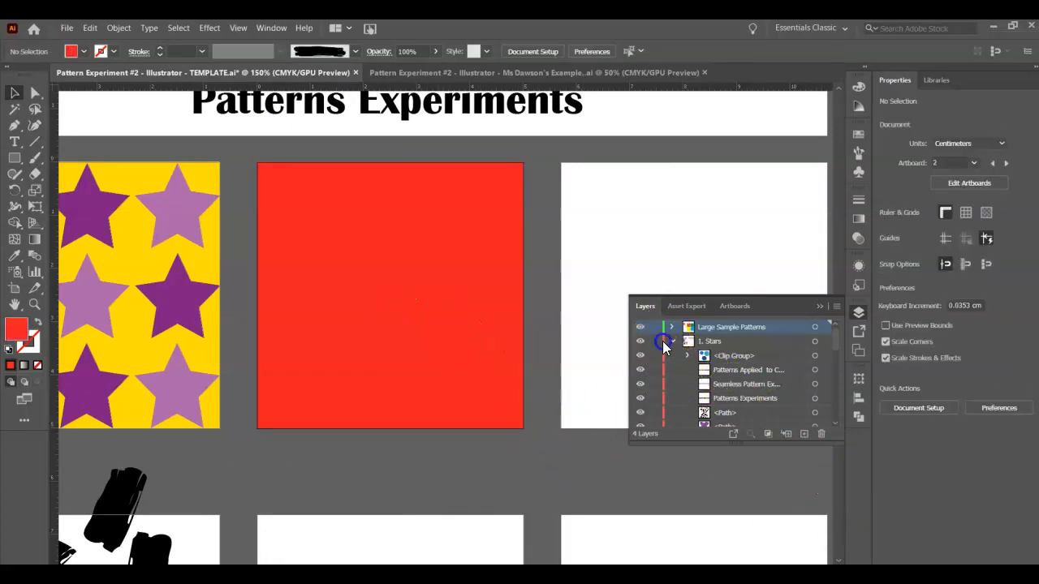
- Fill the small red square covering the hexagon artwork with bright blue and clear the selection
left_click(417, 317)
left_click(71, 50)
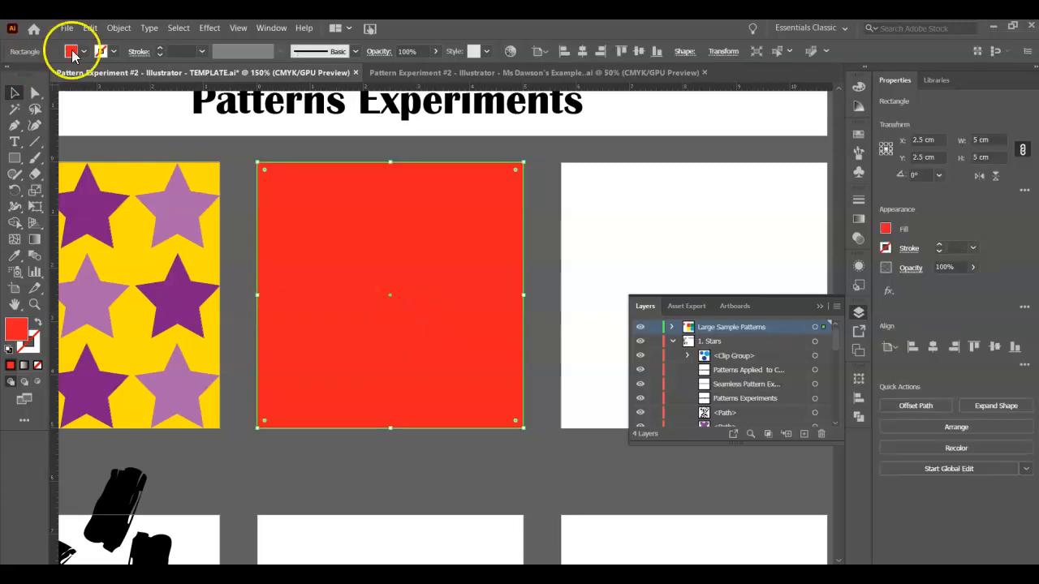
left_click(77, 76)
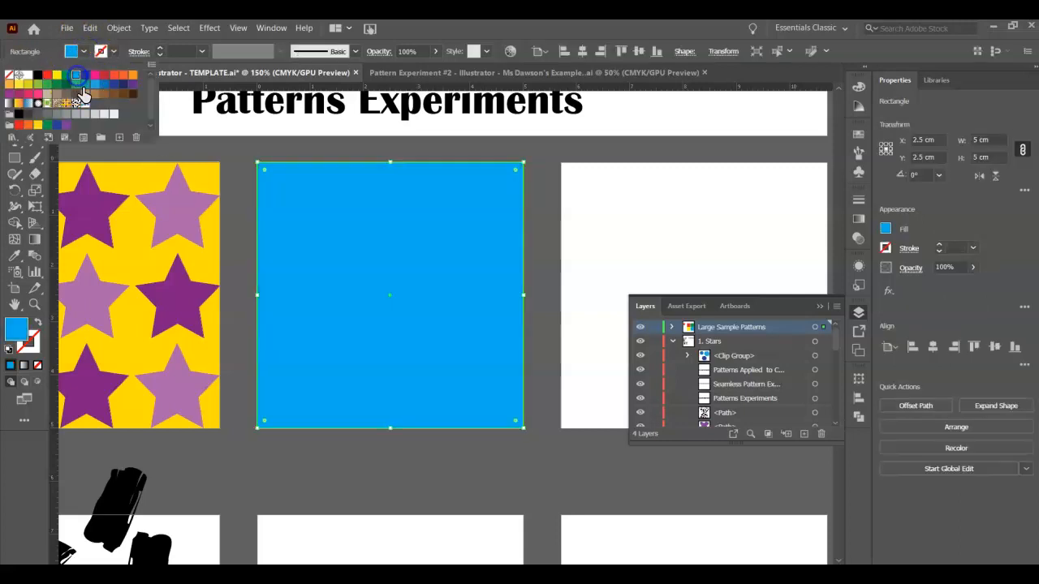
left_click(221, 148)
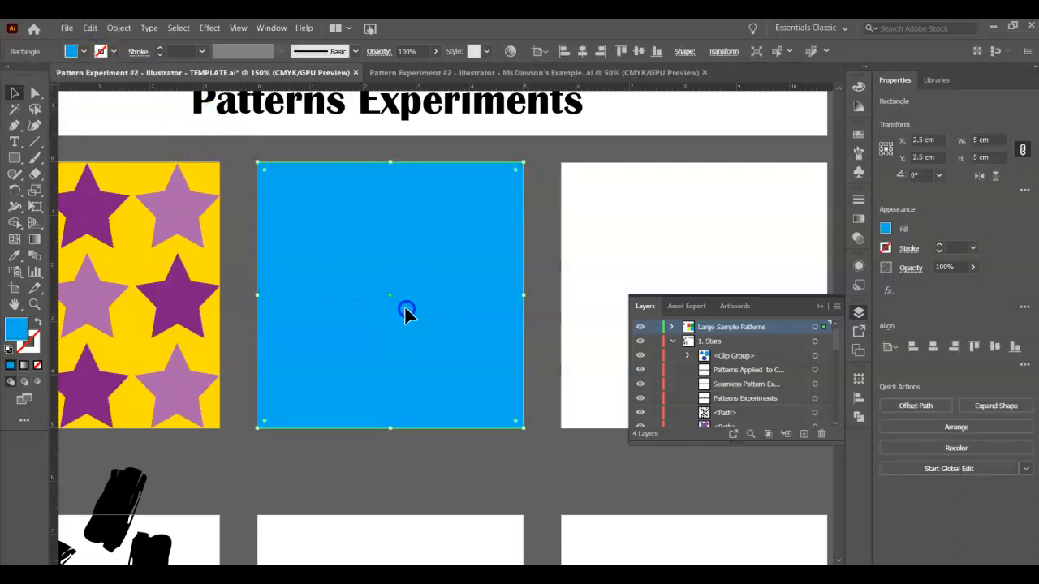
left_click(537, 449)
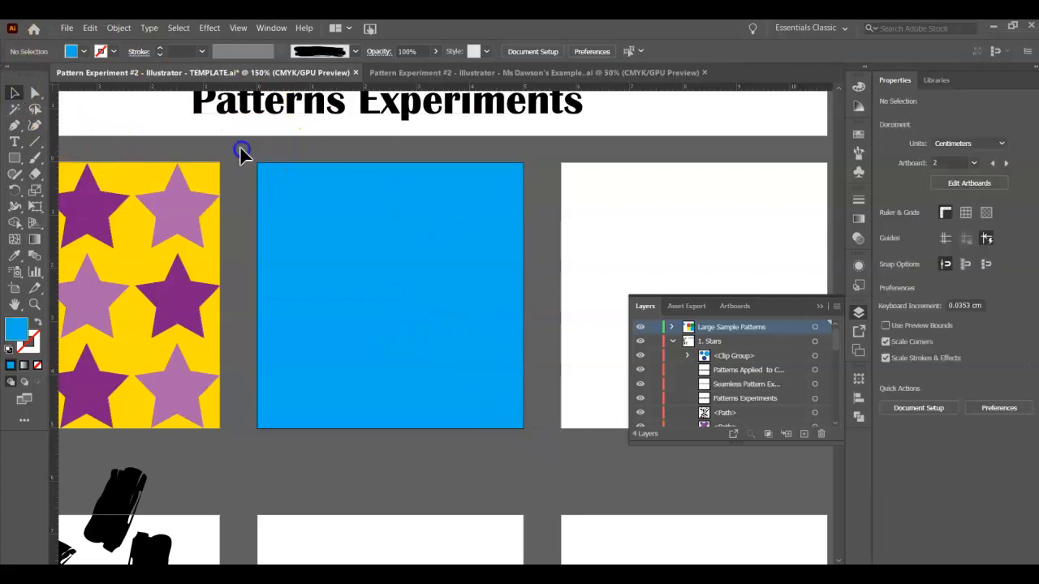
right_click(449, 333)
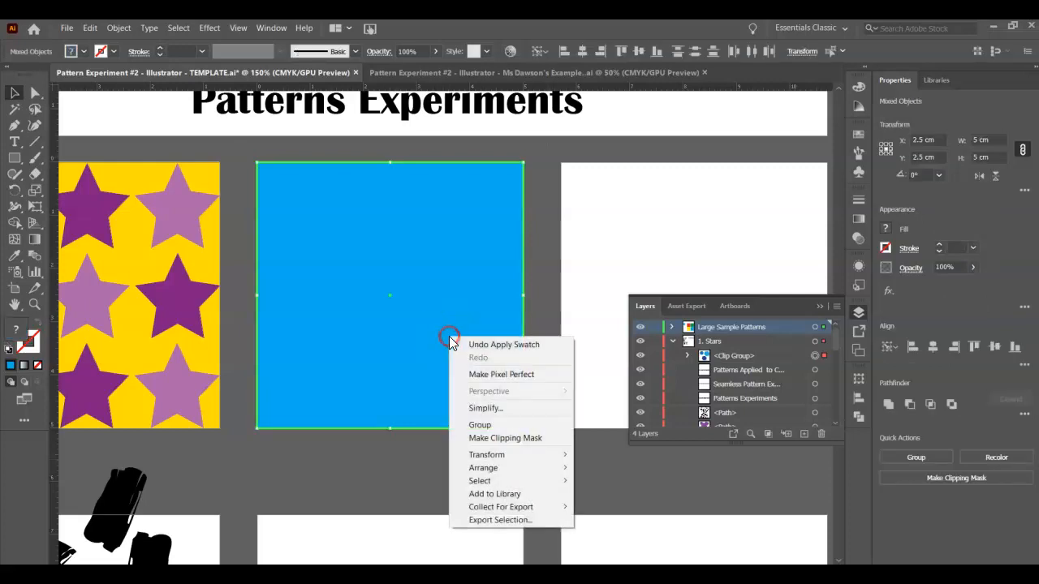
left_click(514, 439)
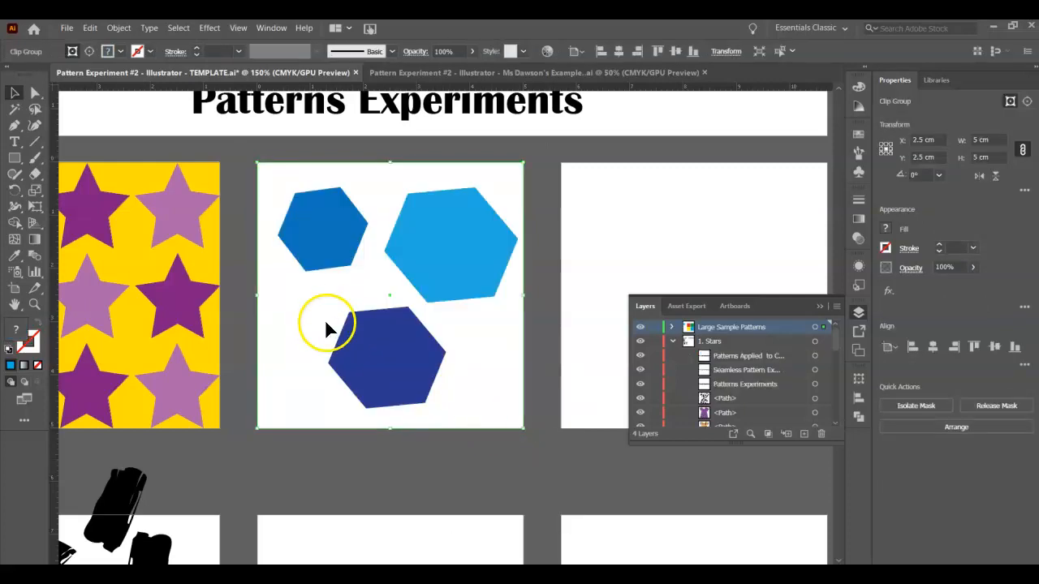
key("ctrl+z")
- Select the small blue square together with the hexagons beneath it and make a clipping mask from them
left_click(246, 157)
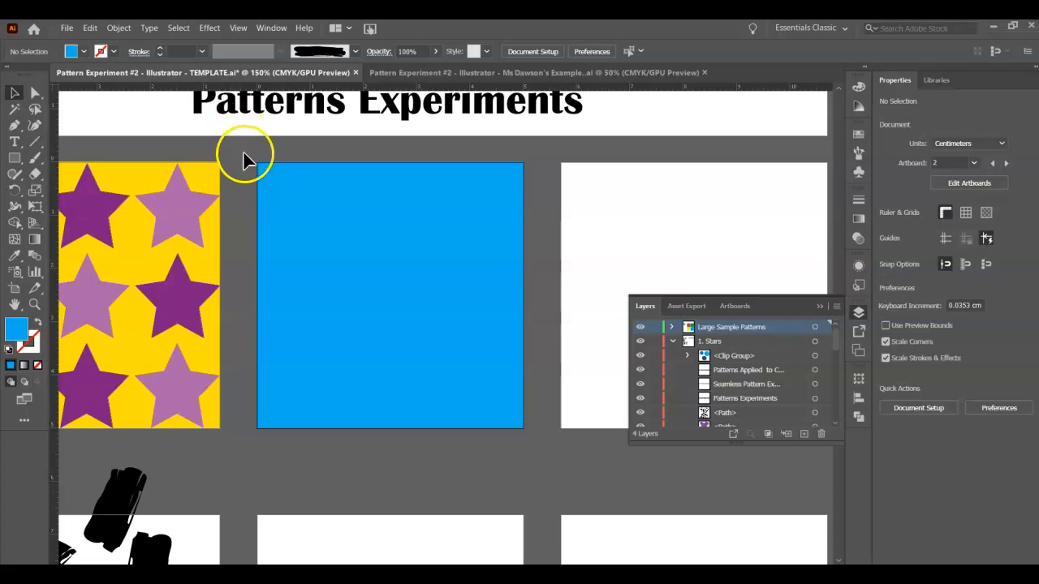
left_click(539, 453)
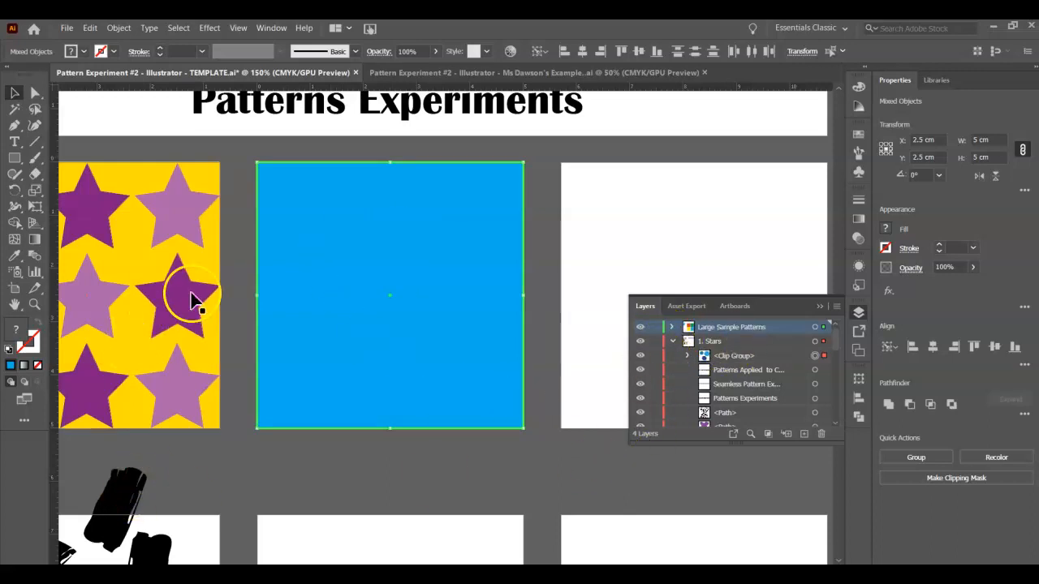
right_click(345, 231)
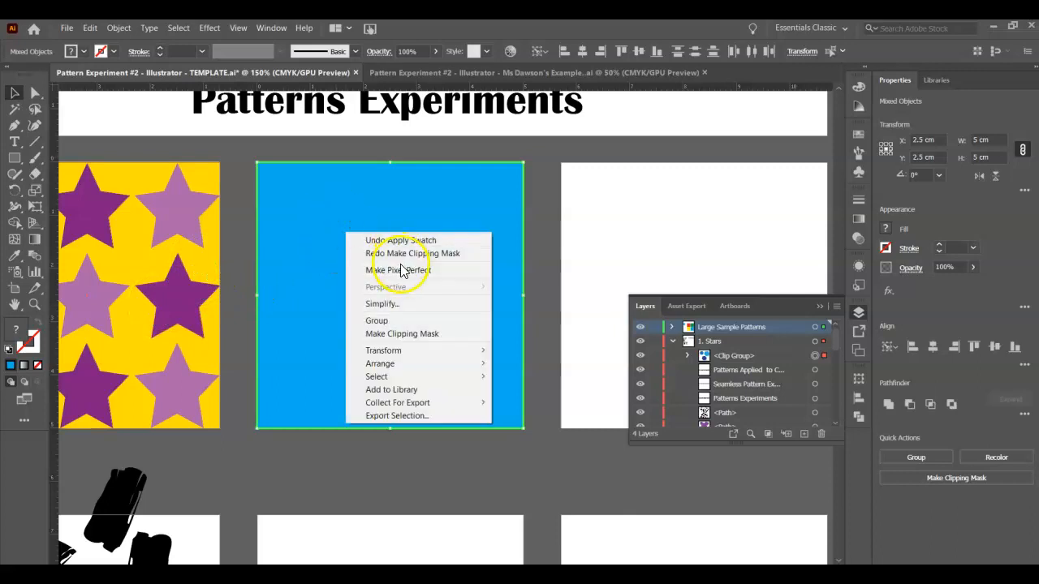
left_click(417, 334)
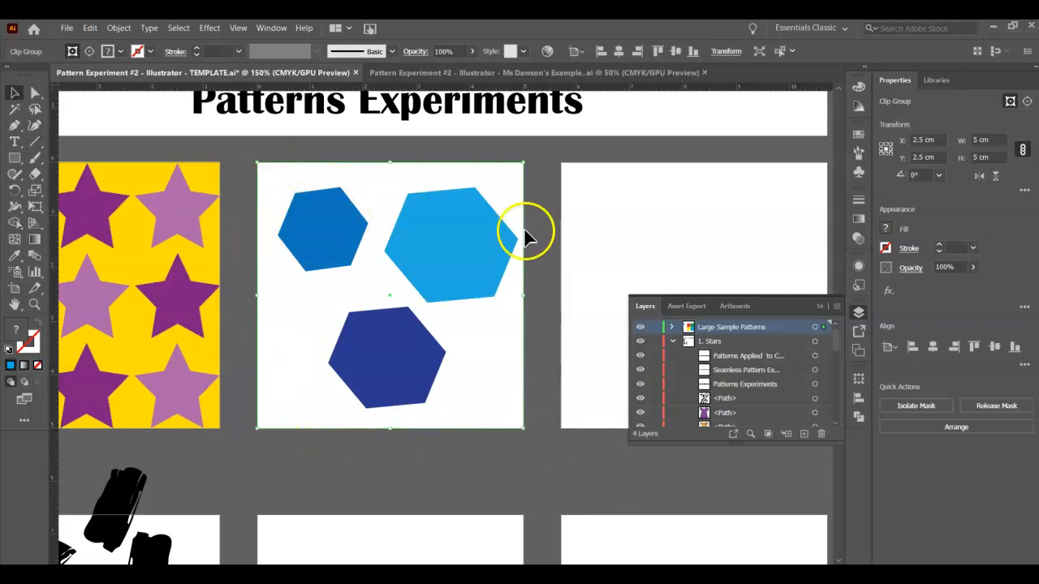
right_click(382, 255)
left_click_drag(412, 245, 407, 290)
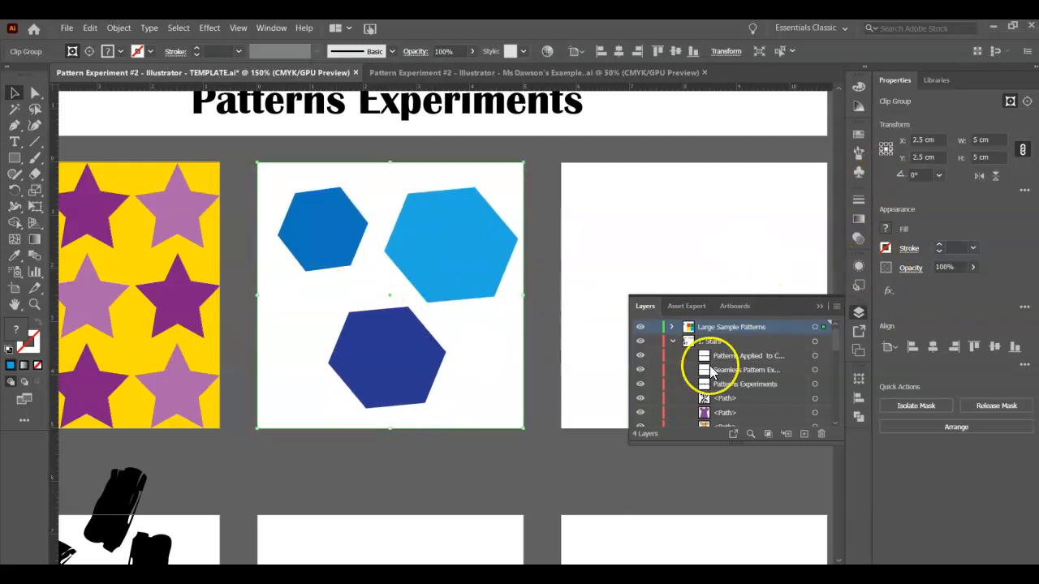
- Add the clipped hexagon group to the swatches as a new pattern swatch
left_click(820, 305)
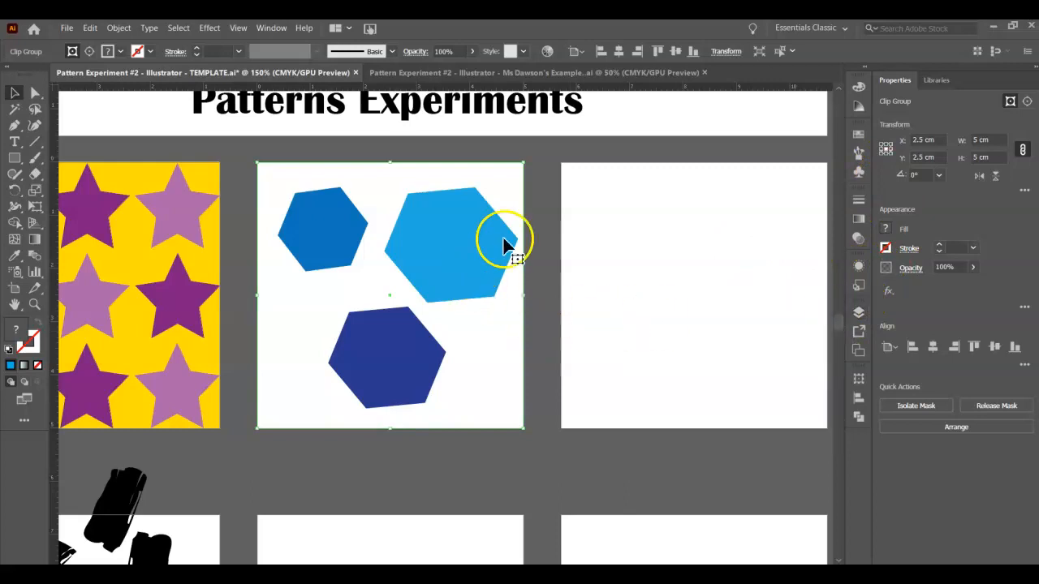
left_click(859, 134)
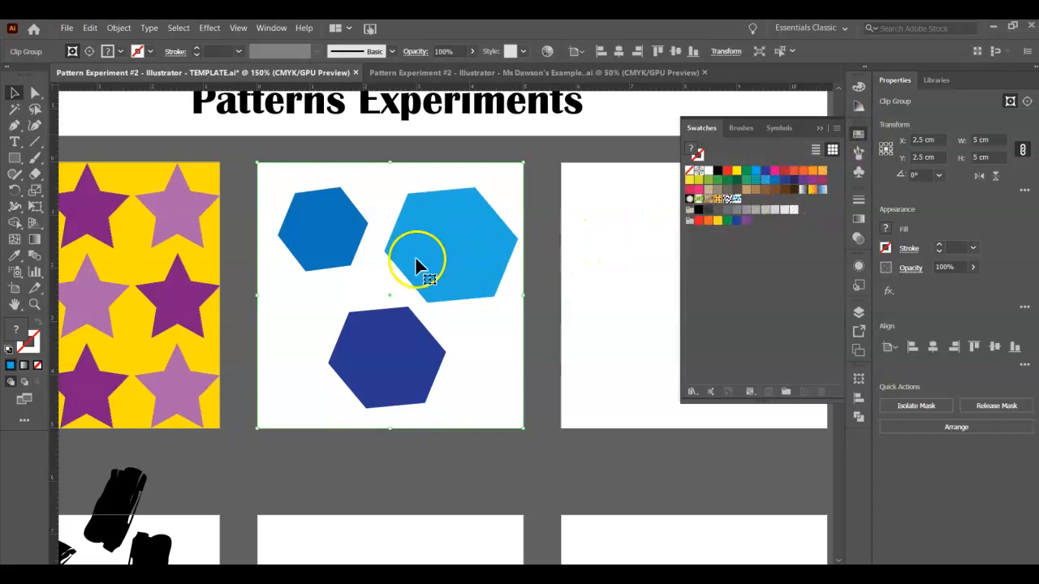
left_click_drag(403, 236, 747, 204)
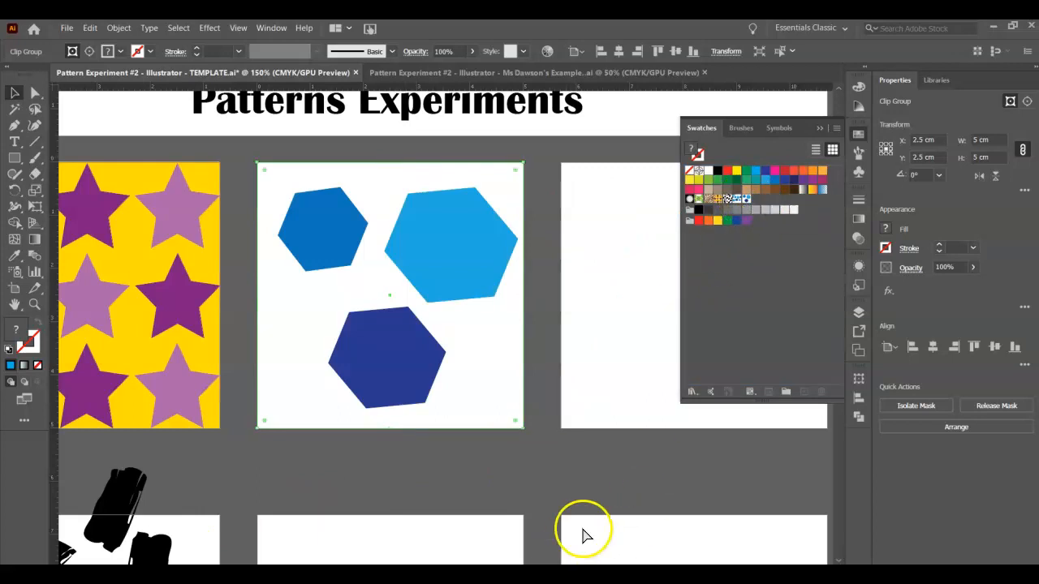
- Fill the large red square under Seamless Pattern Examples with the new hexagon pattern swatch
key("ctrl+minus")
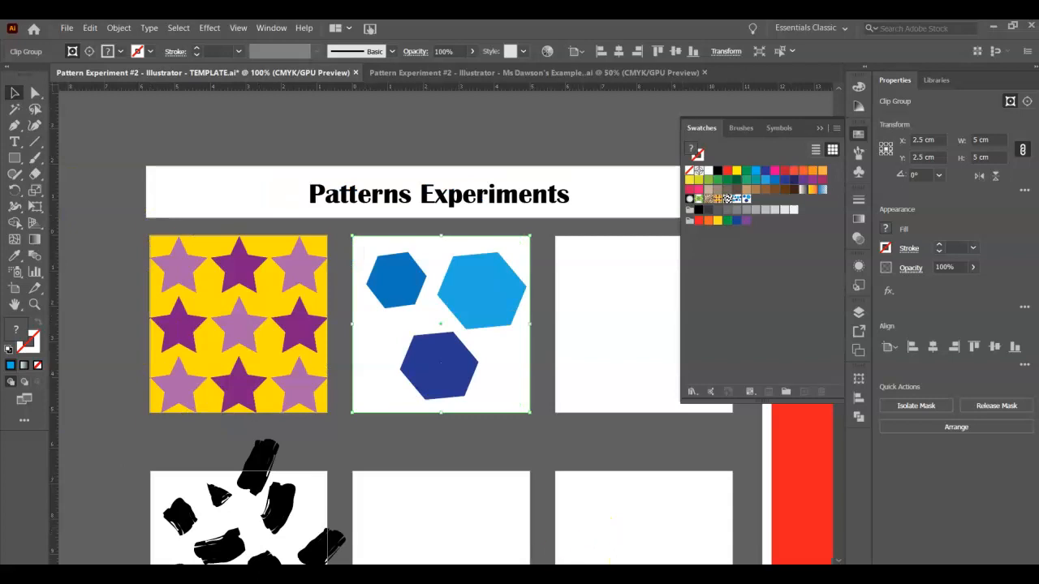
left_click_drag(569, 571, 606, 571)
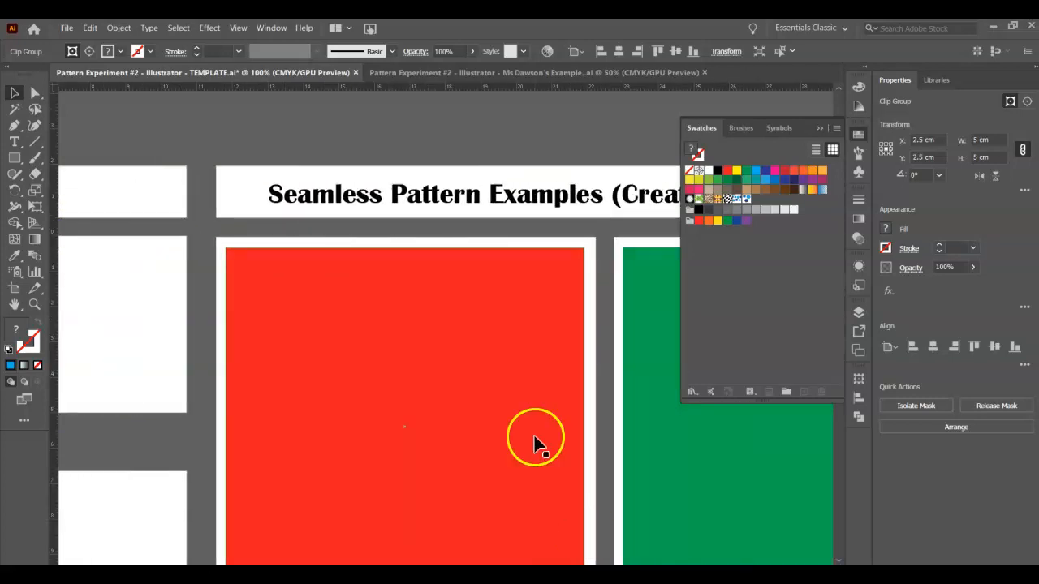
scroll(536, 439, "down", 3)
scroll(536, 442, "down", 2)
left_click(475, 310)
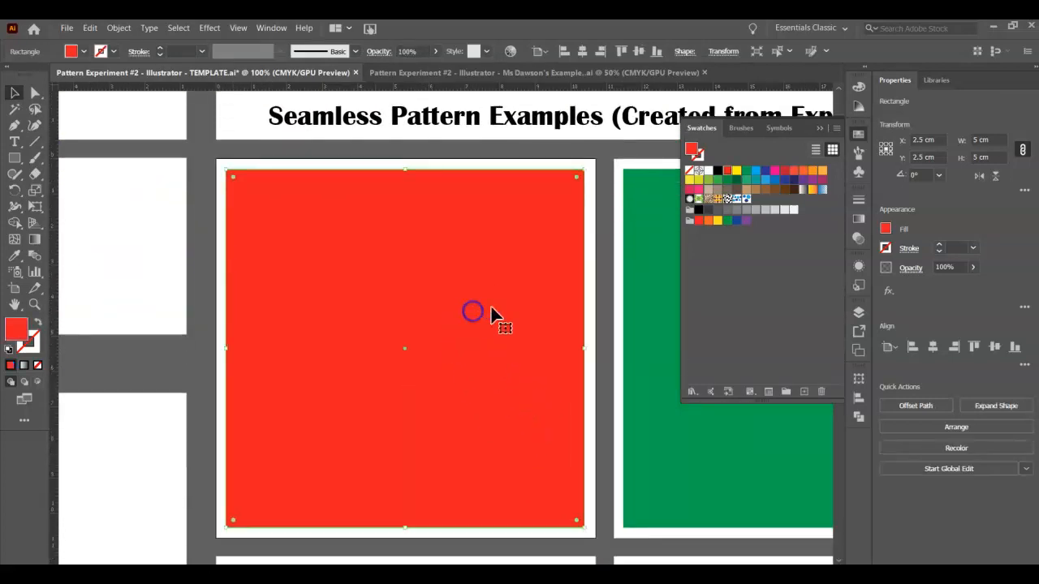
left_click(745, 199)
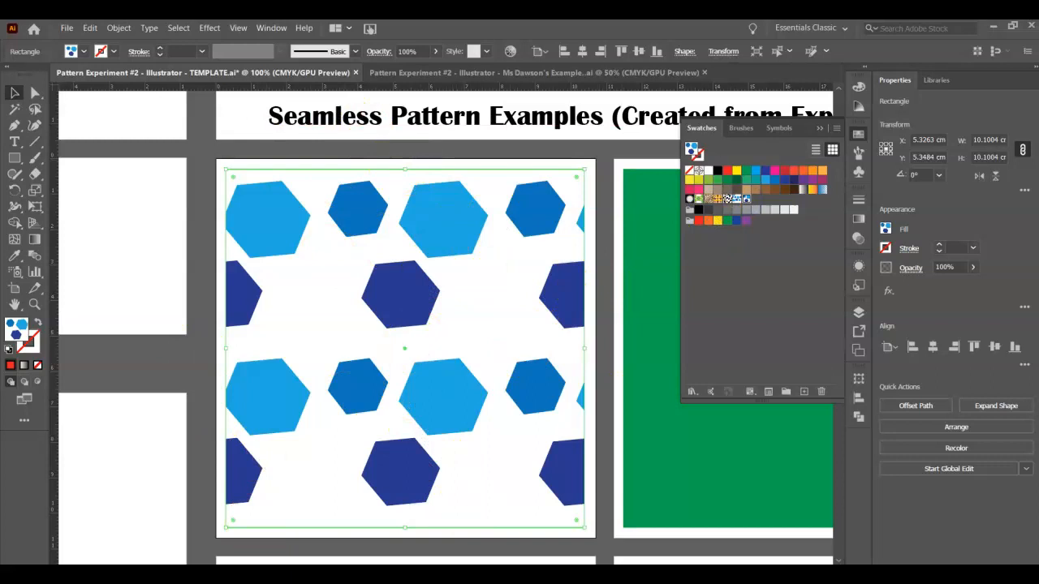
scroll(438, 349, "left", 4)
scroll(438, 349, "right", 7)
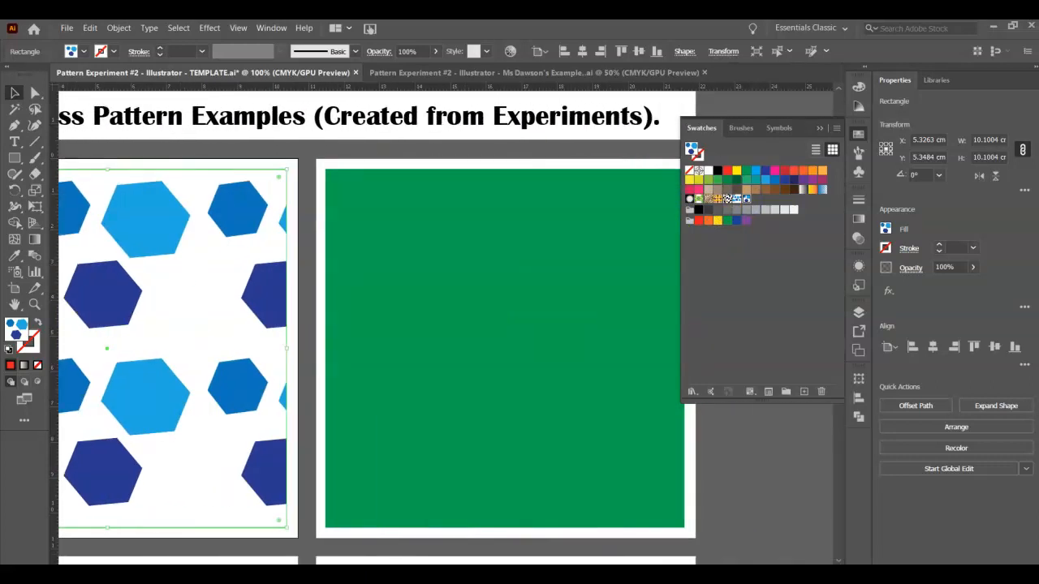
scroll(487, 406, "left", 3)
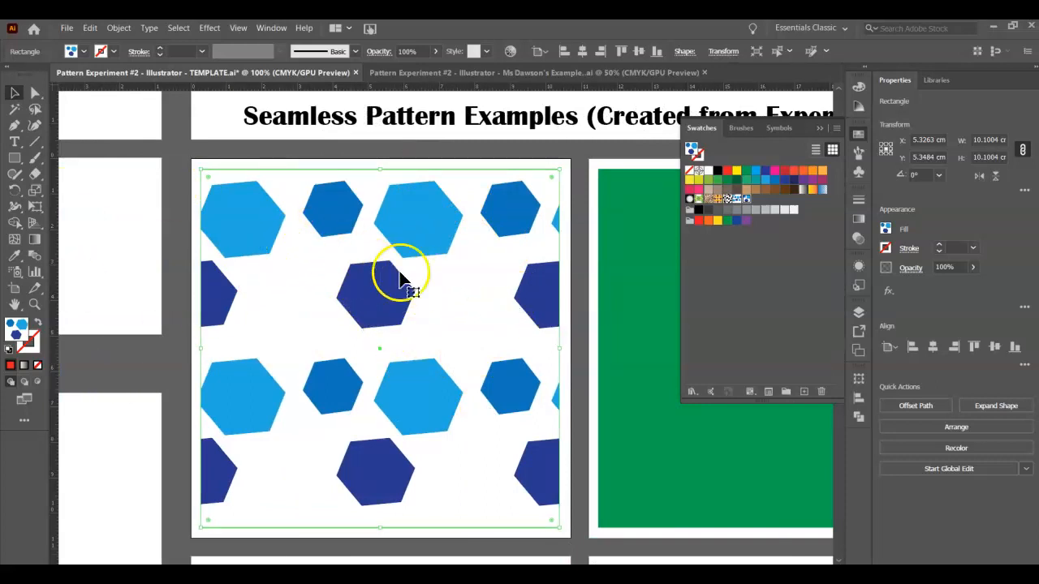
- Open the hexagon pattern swatch for editing and rename it "Blue Hexigon"
double_click(746, 199)
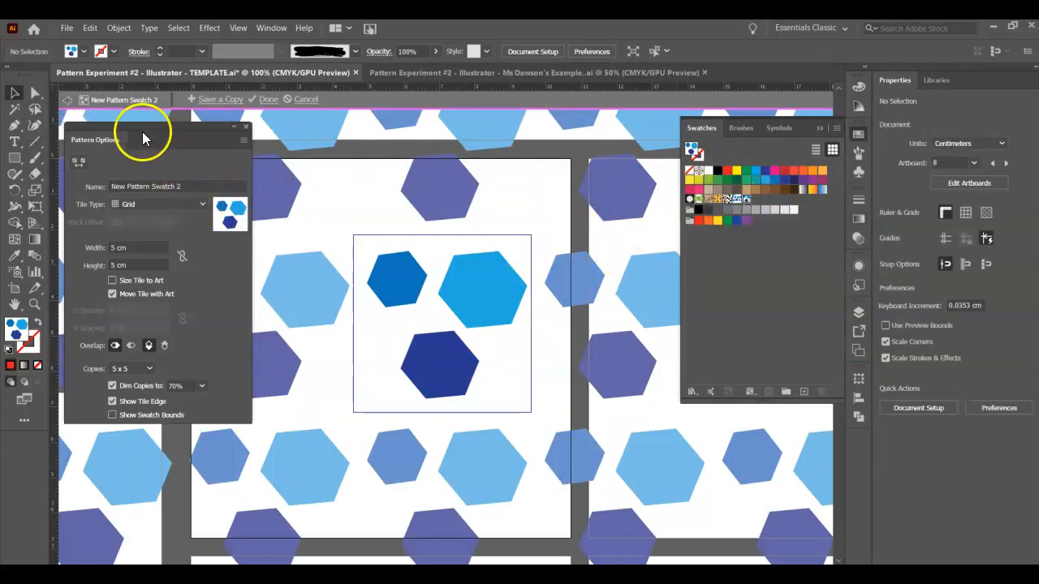
left_click_drag(169, 131, 217, 146)
left_click(220, 194)
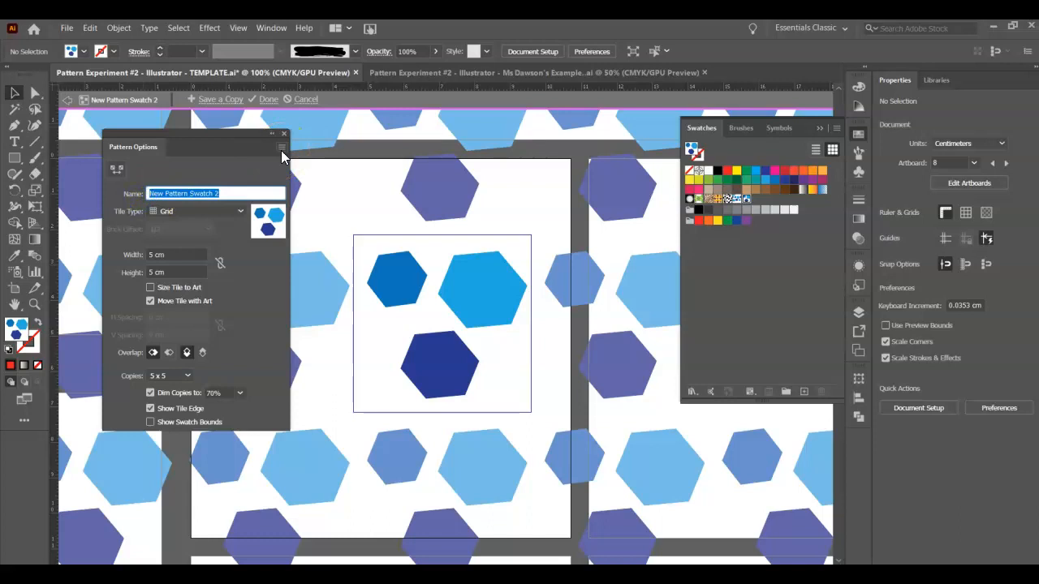
type("Blue H")
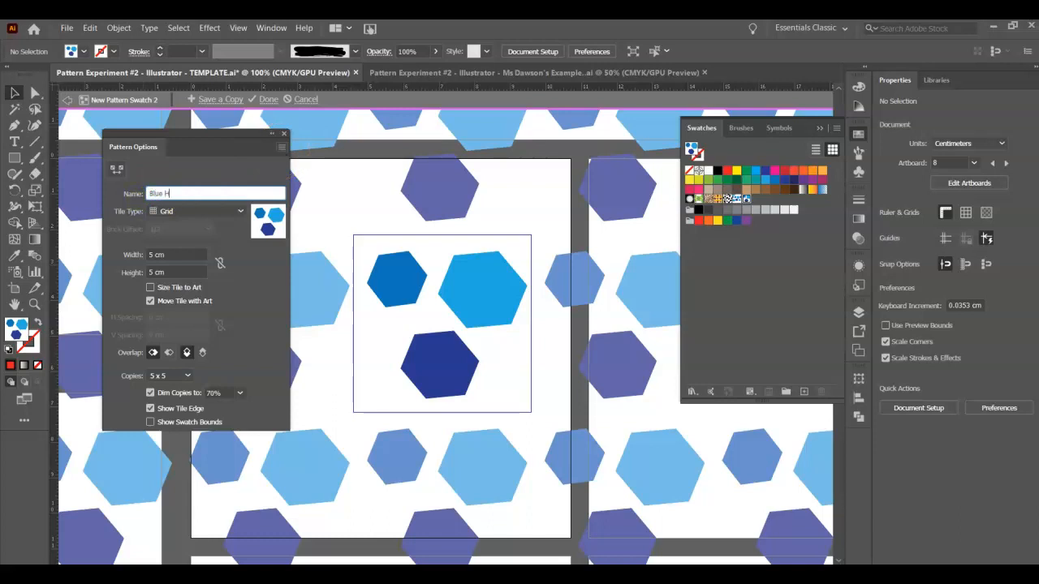
left_click(221, 201)
- Try the Brick by Row and Hex by Column tile types on the hexagon pattern, and set it to Hex by Row
left_click(223, 214)
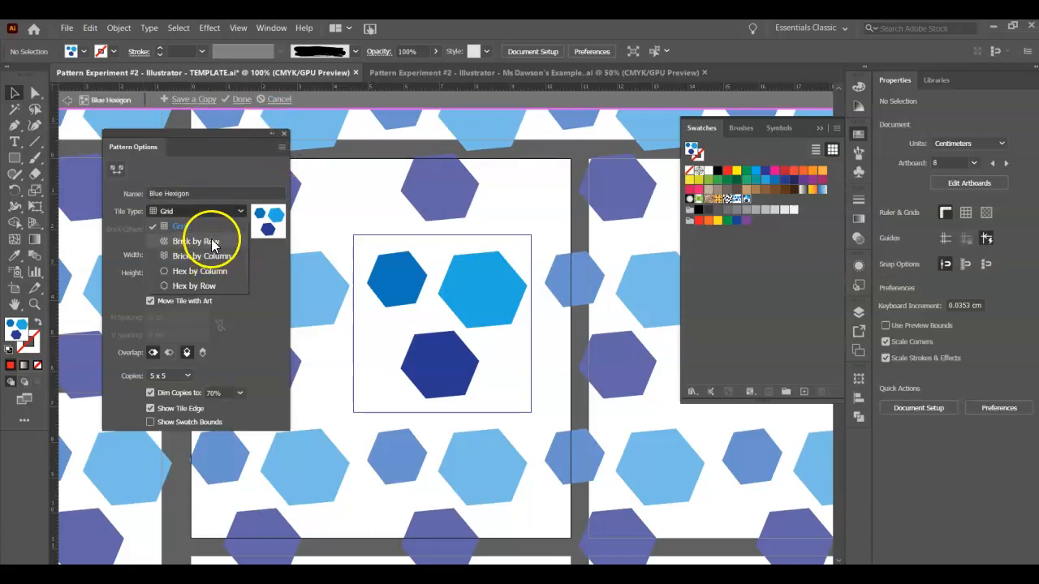
left_click(211, 240)
left_click(216, 212)
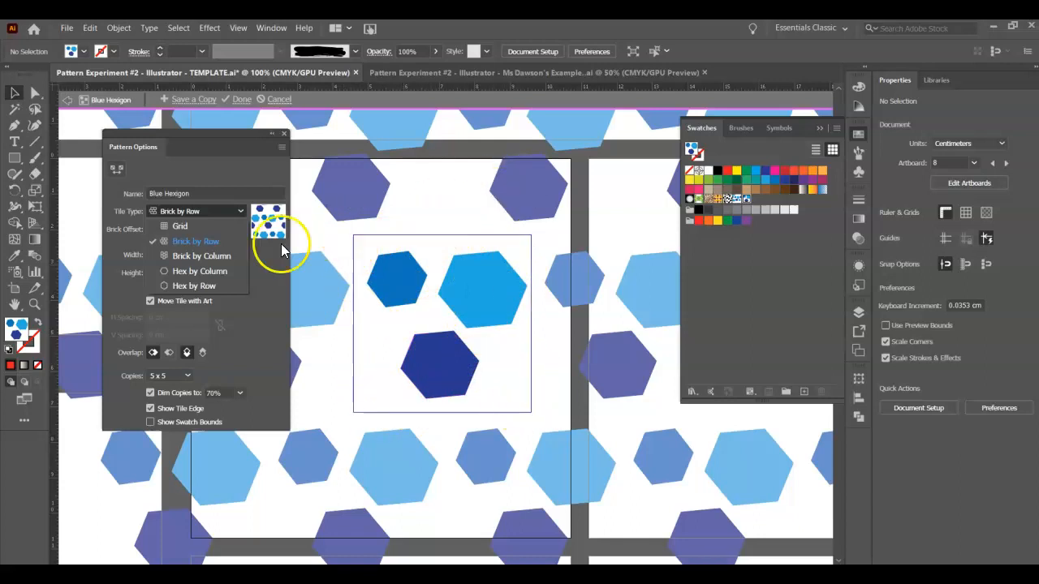
left_click(188, 271)
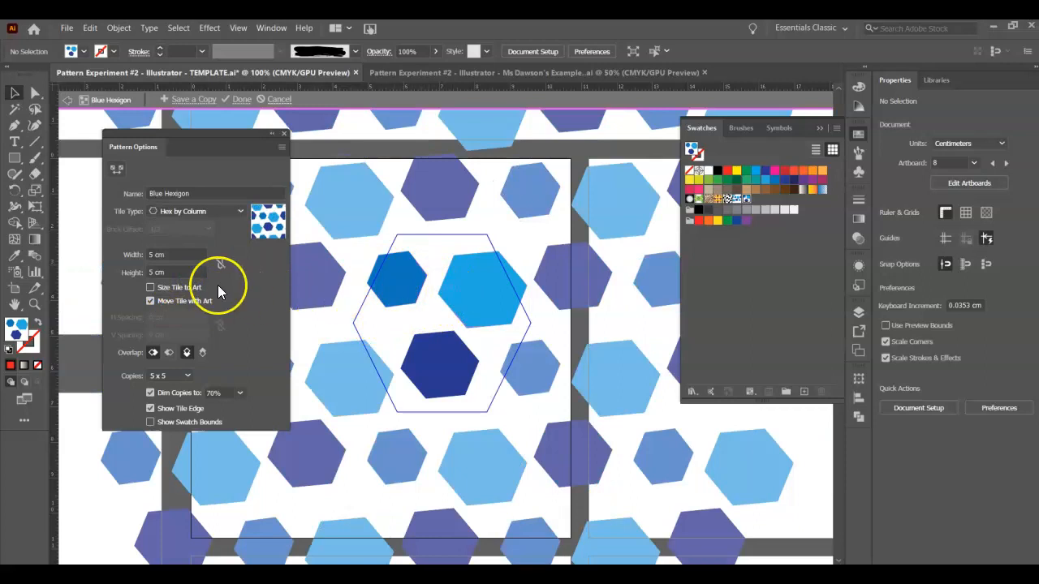
left_click(211, 219)
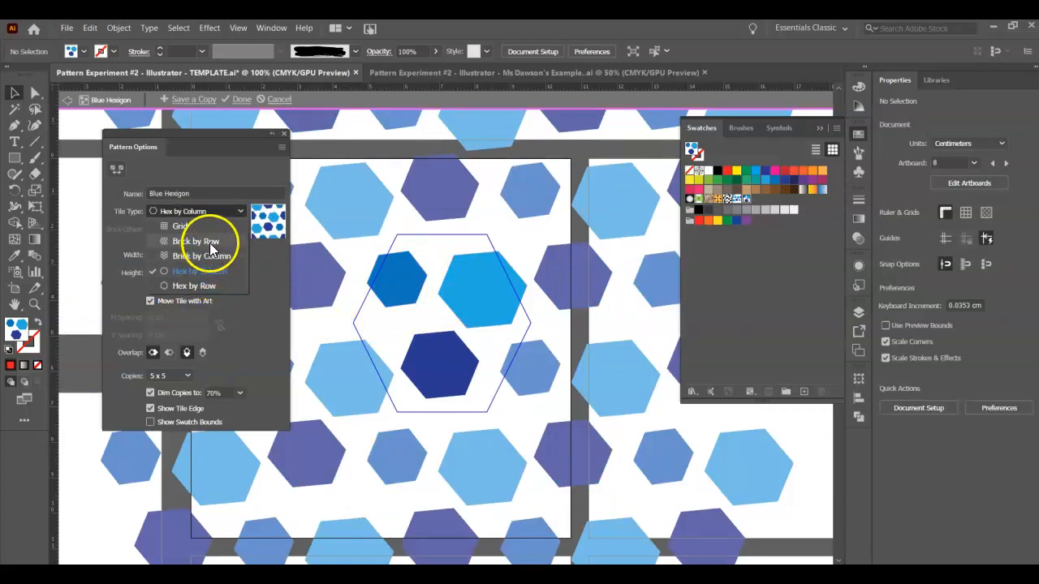
left_click(197, 286)
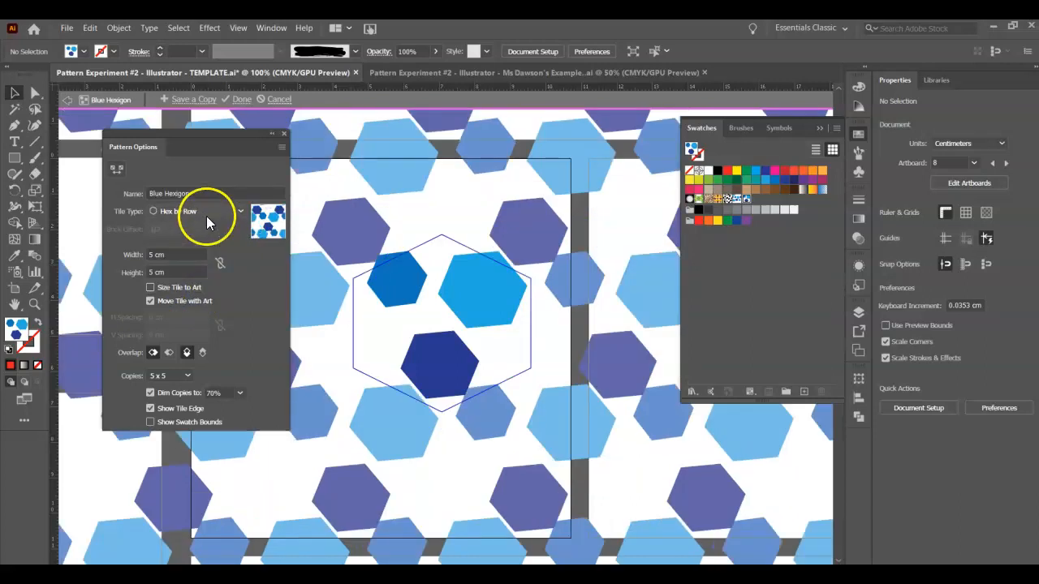
- Change the Blue Hexigon pattern's tile type to Hex by Column and finish editing the pattern
left_click(206, 215)
left_click(213, 270)
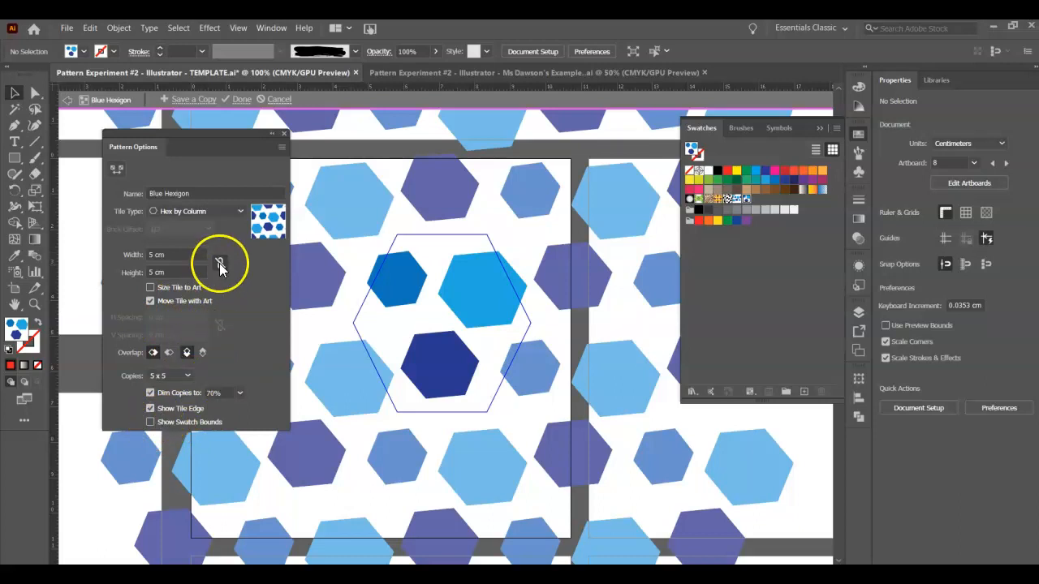
left_click(242, 100)
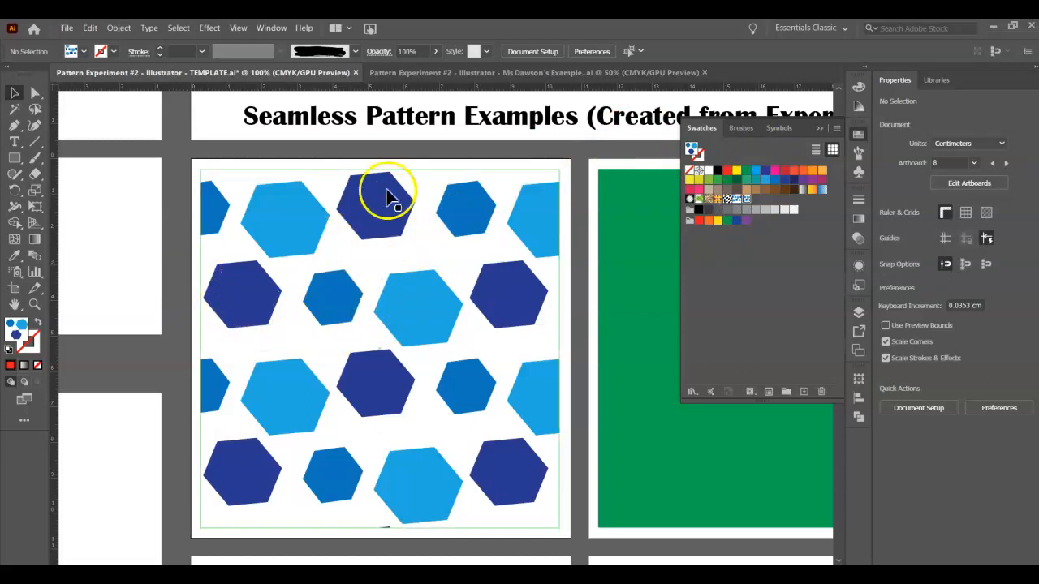
- Start scaling the hexagon-filled square with Transform Objects turned off, so that only its pattern is scaled
right_click(411, 294)
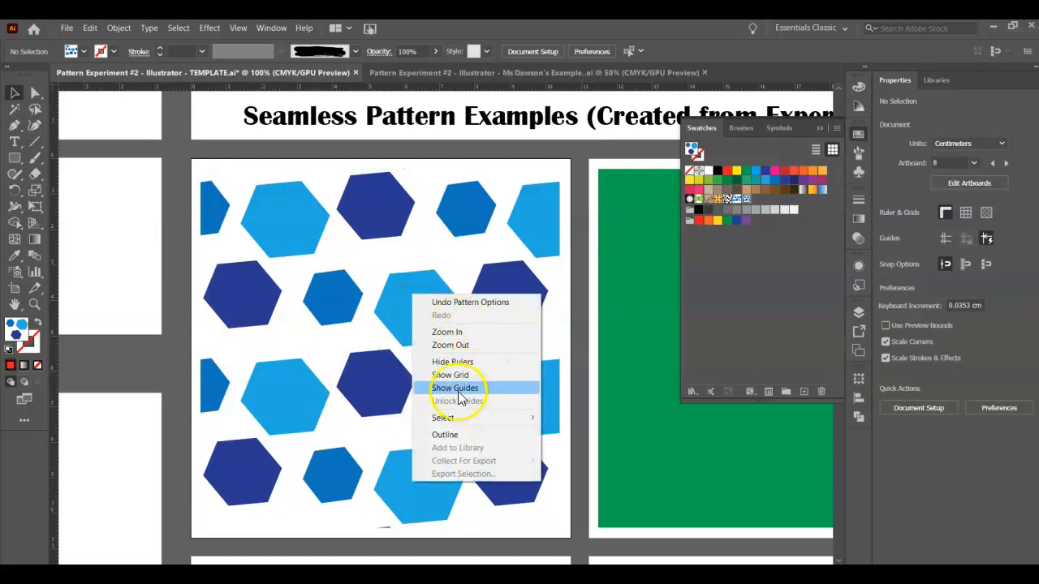
left_click(397, 314)
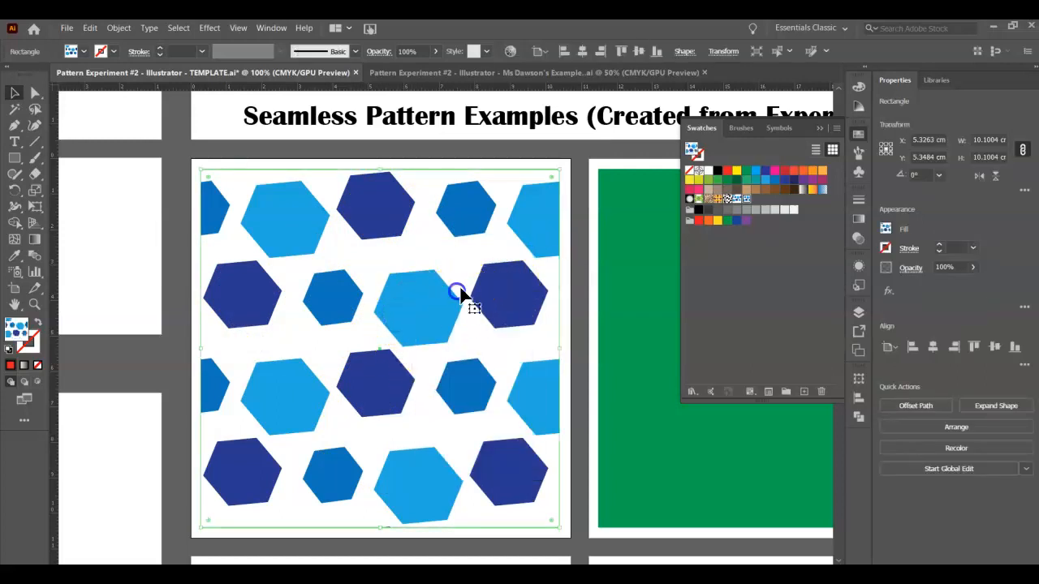
right_click(424, 328)
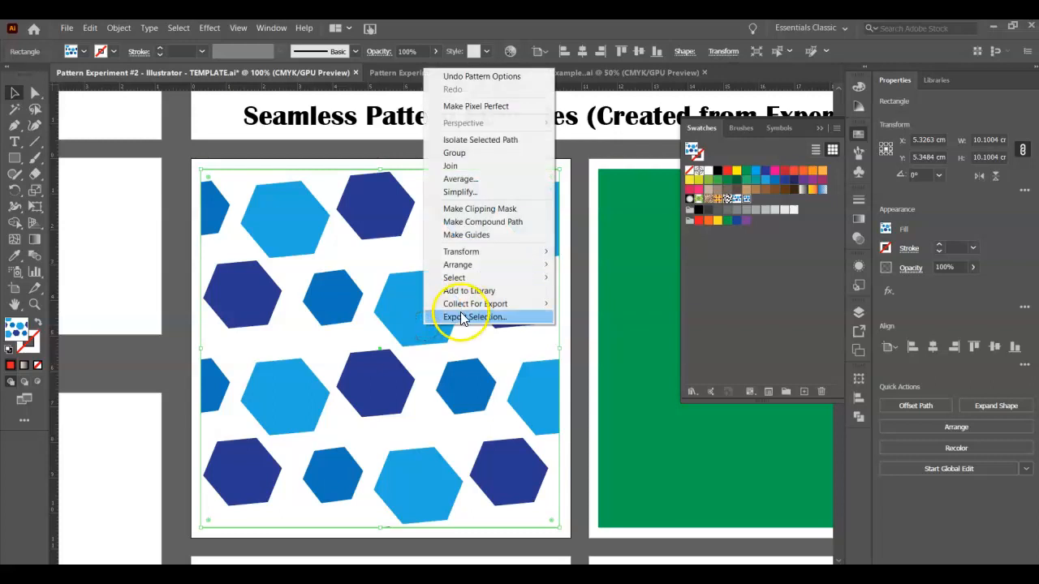
left_click(477, 255)
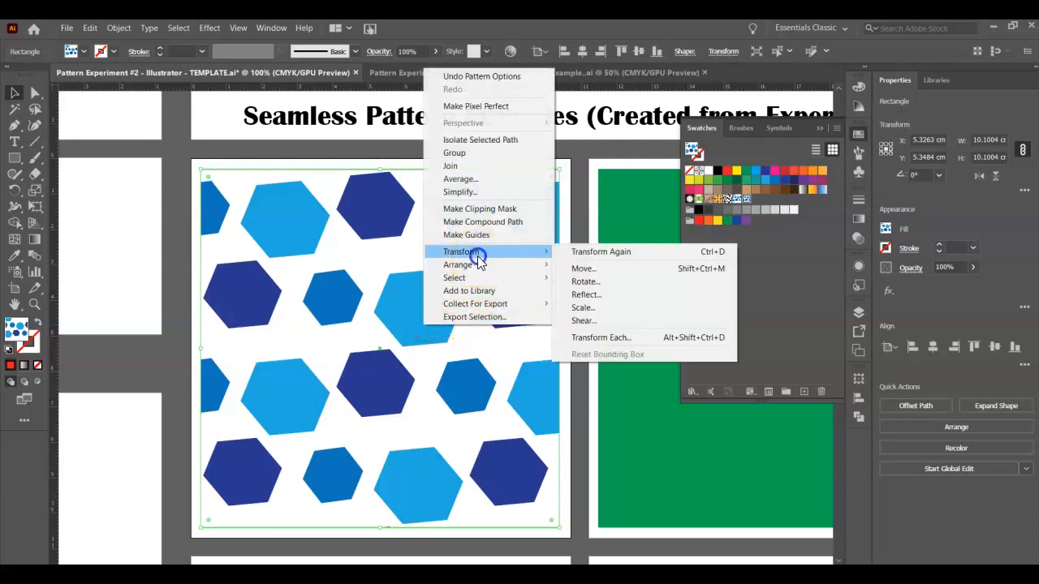
left_click(583, 308)
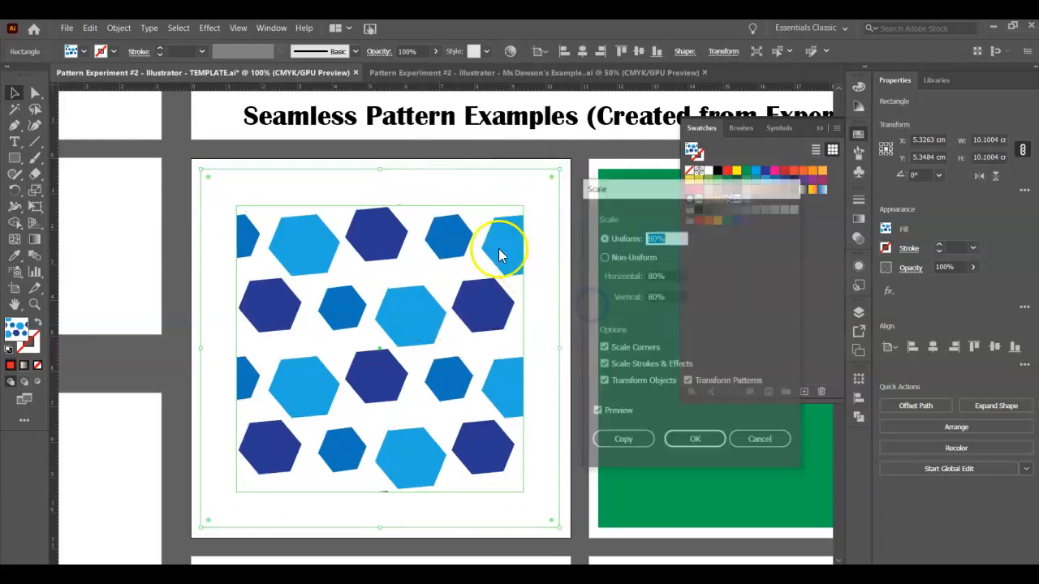
left_click(603, 383)
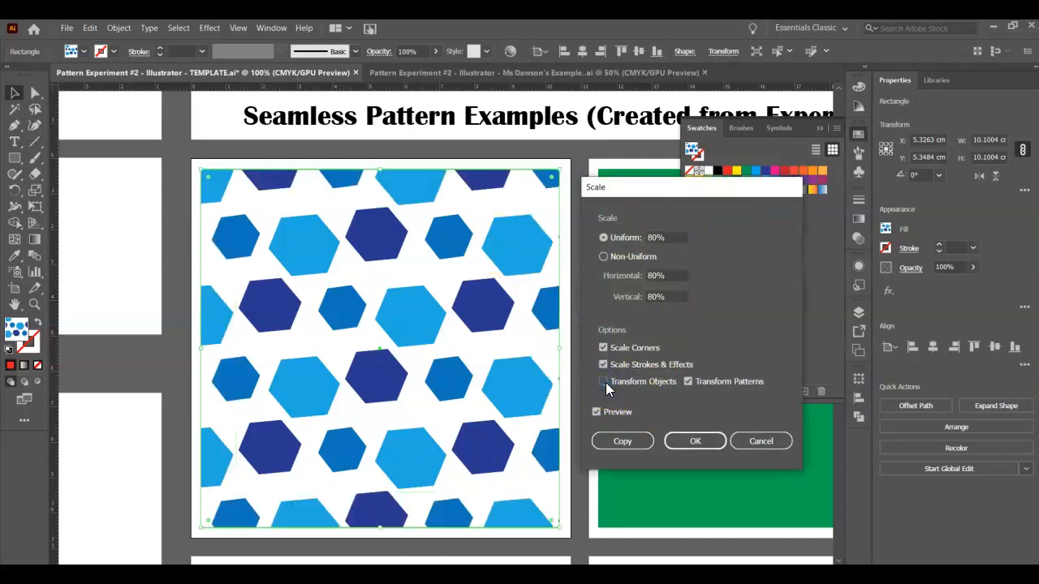
- Try a uniform scale of 50% on the hexagon pattern and refresh the preview
left_click_drag(664, 239, 646, 240)
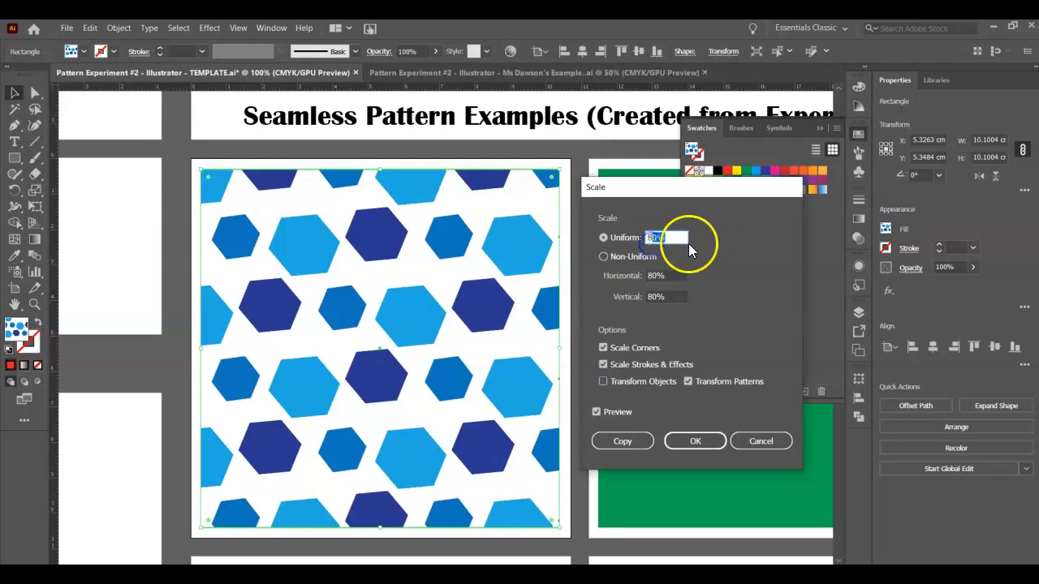
left_click(668, 236)
type("50")
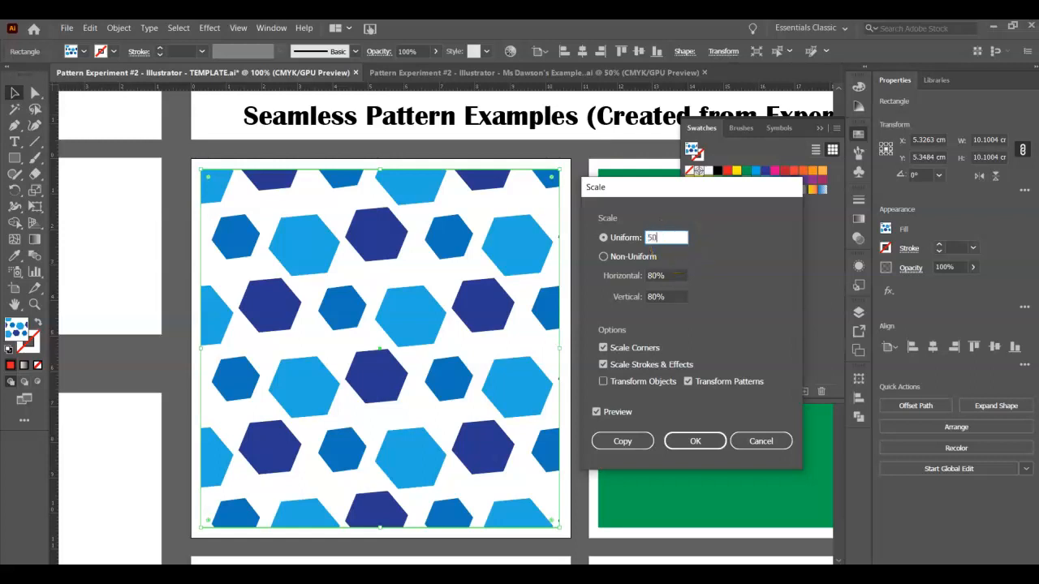
left_click(598, 411)
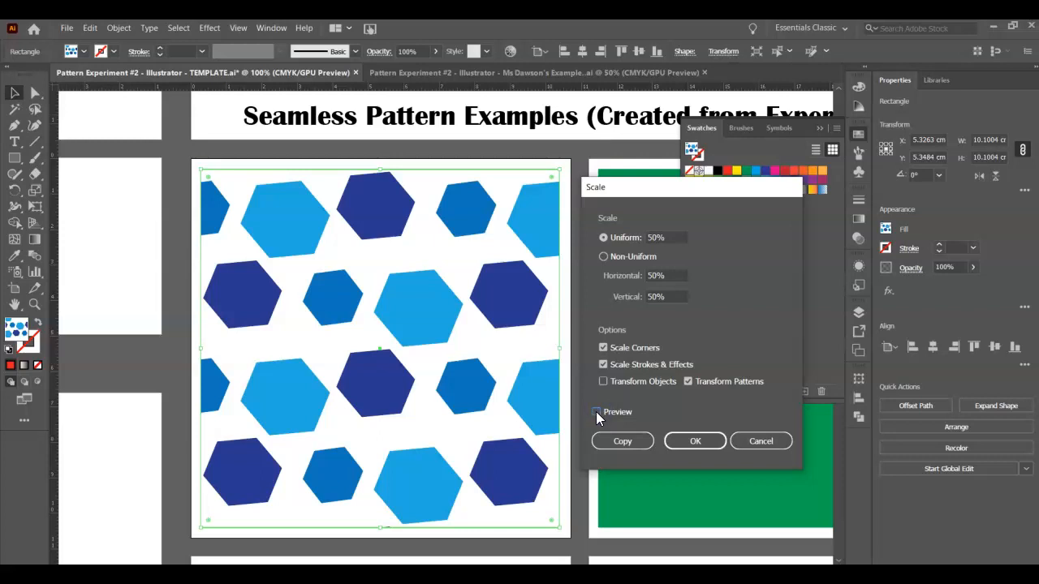
left_click(598, 412)
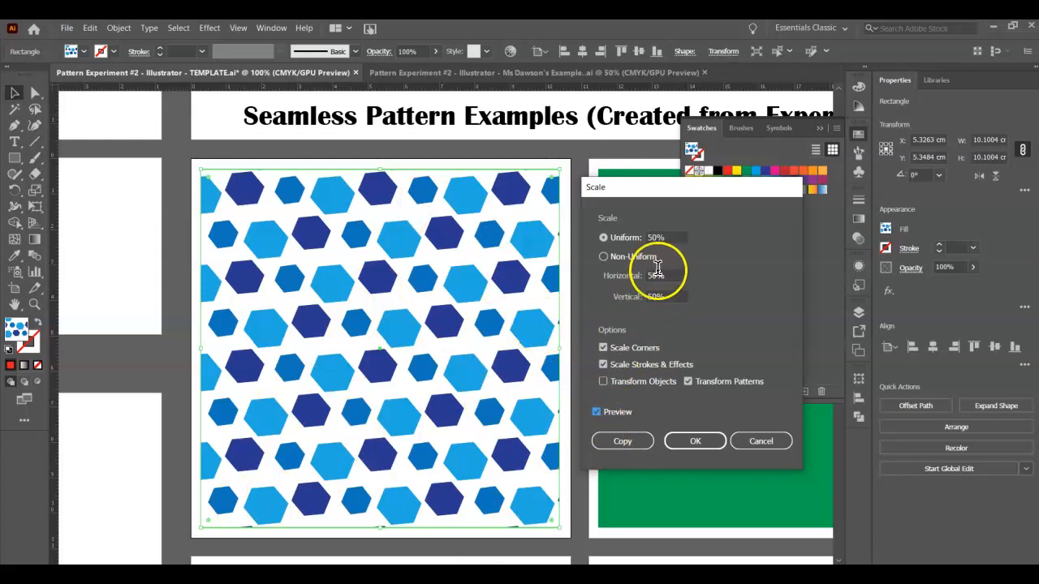
- Set the hexagon pattern's uniform scale to 150%, refresh the preview and apply the scaling
double_click(670, 237)
type("150")
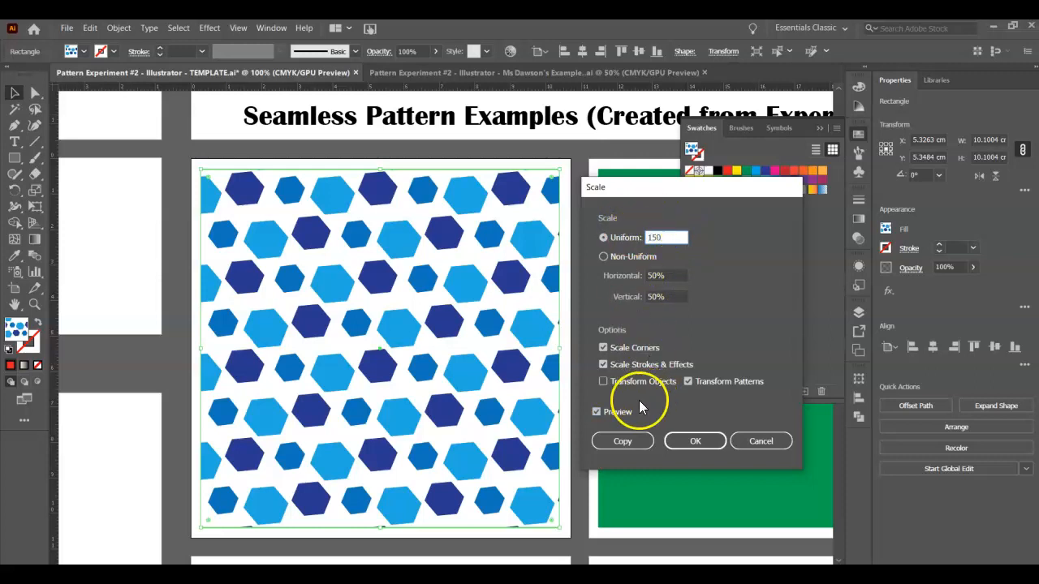
left_click(603, 414)
left_click(603, 414)
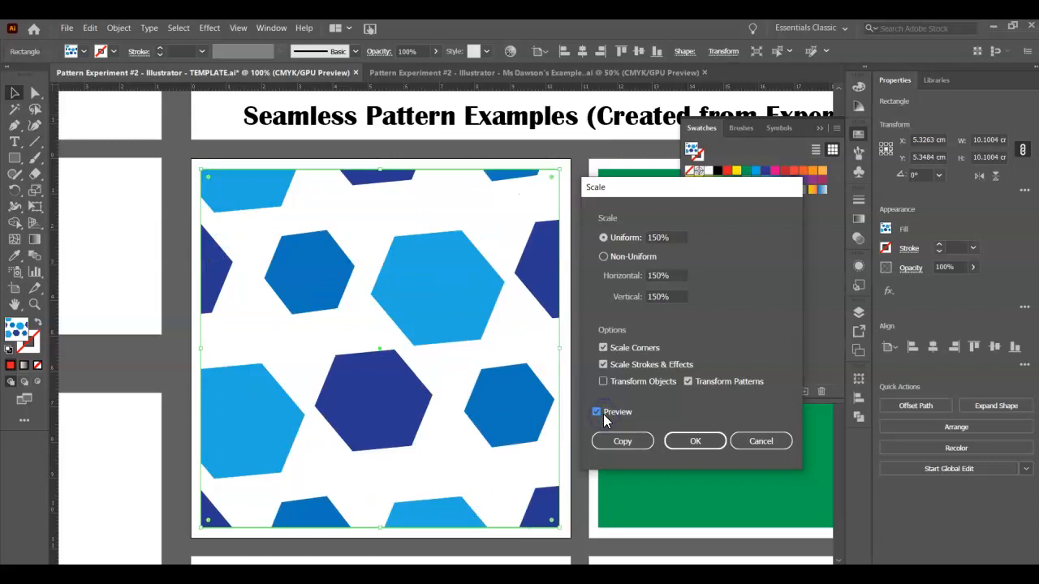
left_click(685, 443)
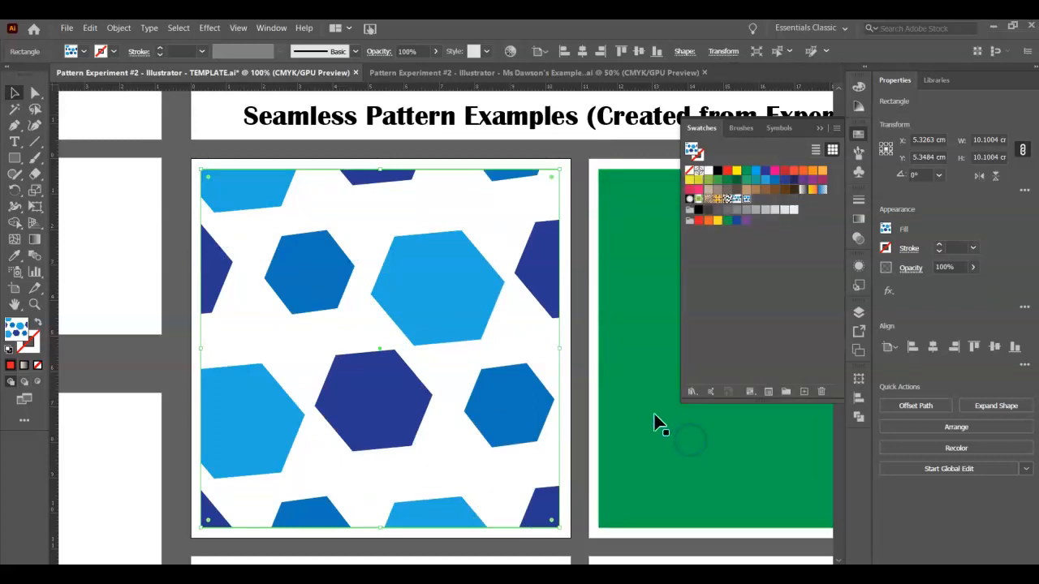
- Examine the small pattern experiments alongside the large seamless pattern example squares
key("ctrl+minus")
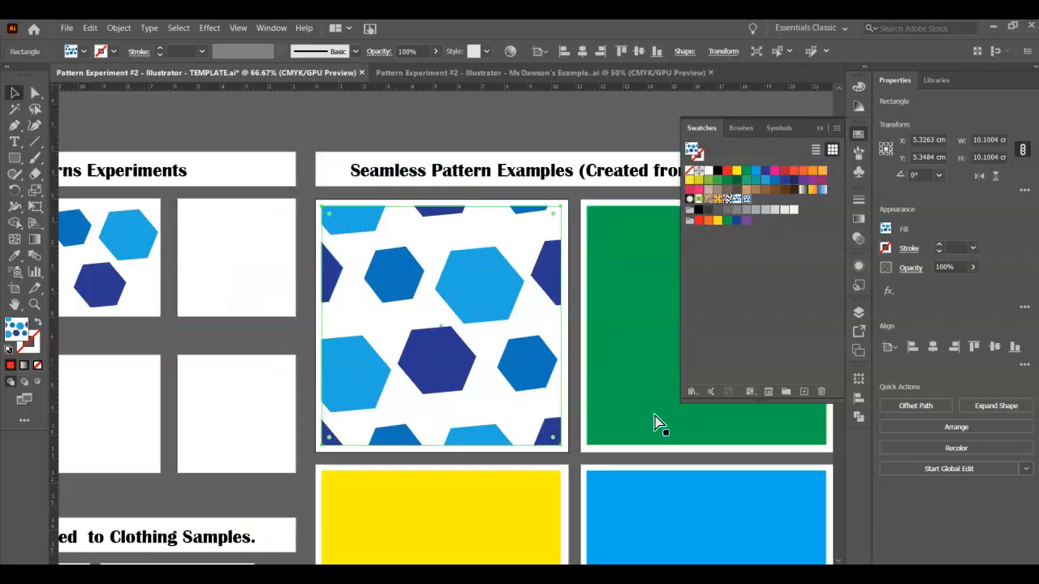
scroll(441, 325, "left", 7)
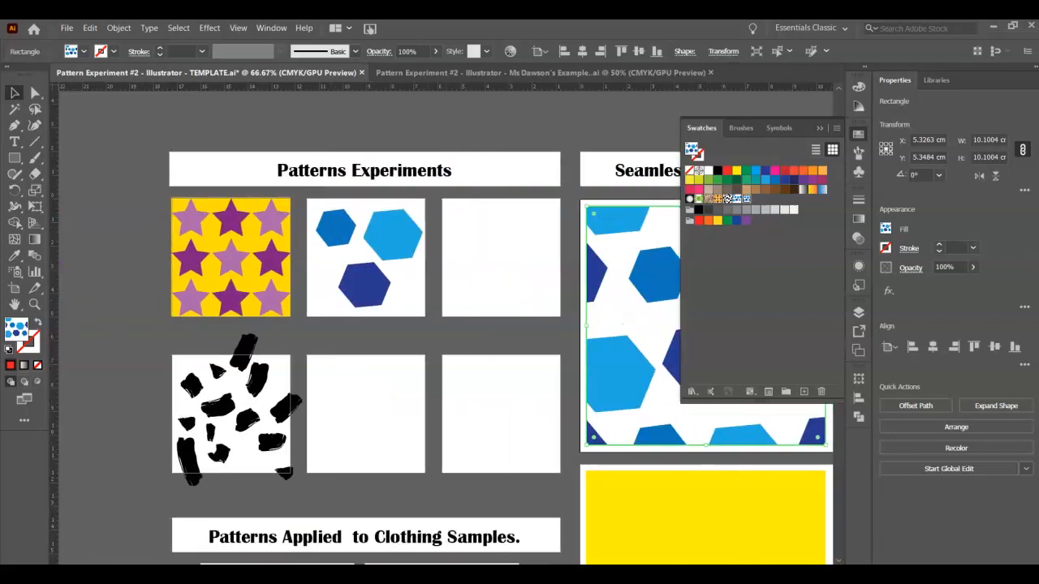
scroll(441, 325, "right", 4)
scroll(442, 326, "right", 1)
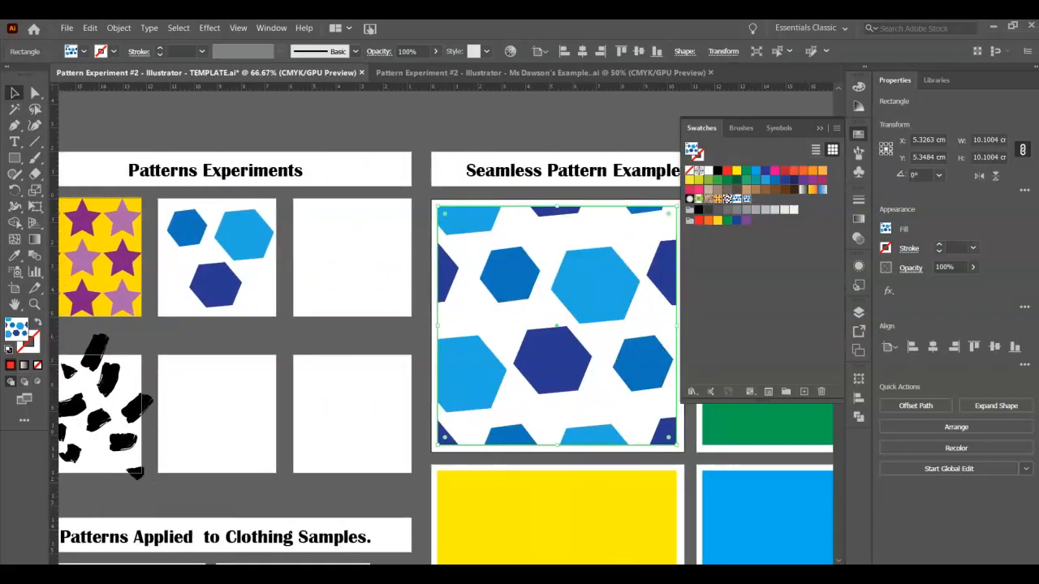
scroll(442, 325, "left", 5)
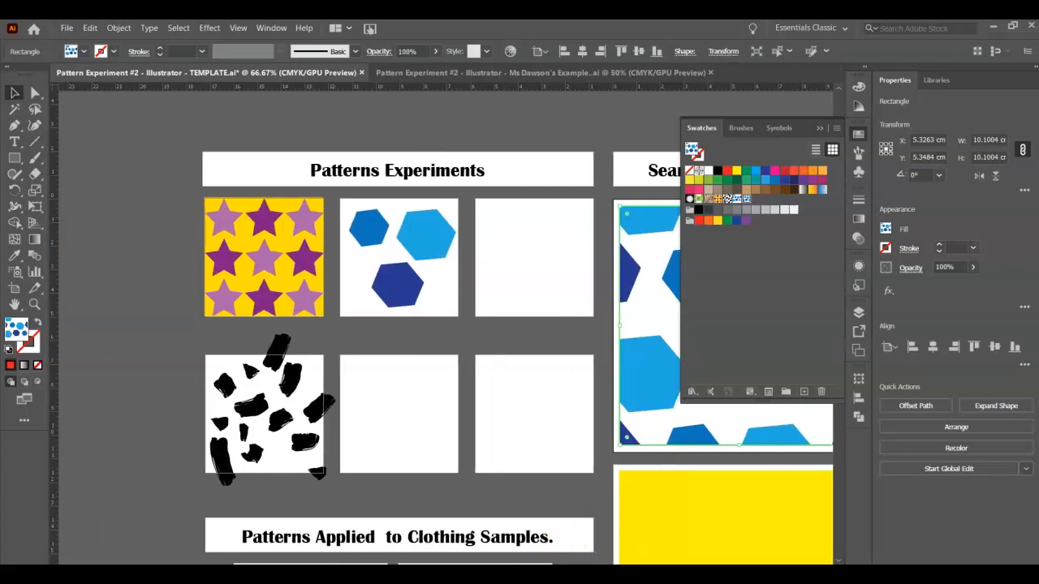
scroll(442, 325, "right", 10)
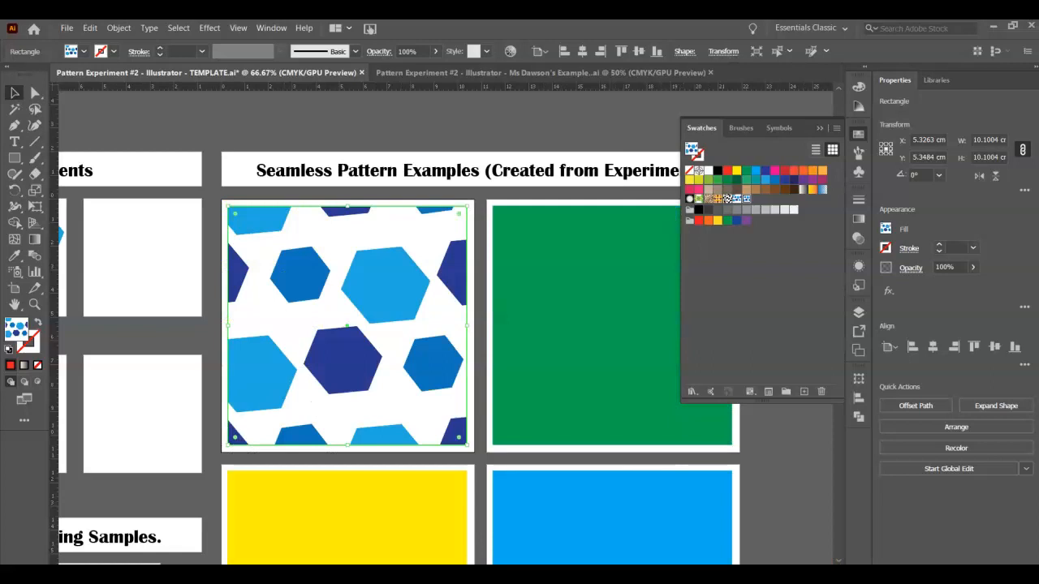
scroll(441, 325, "left", 11)
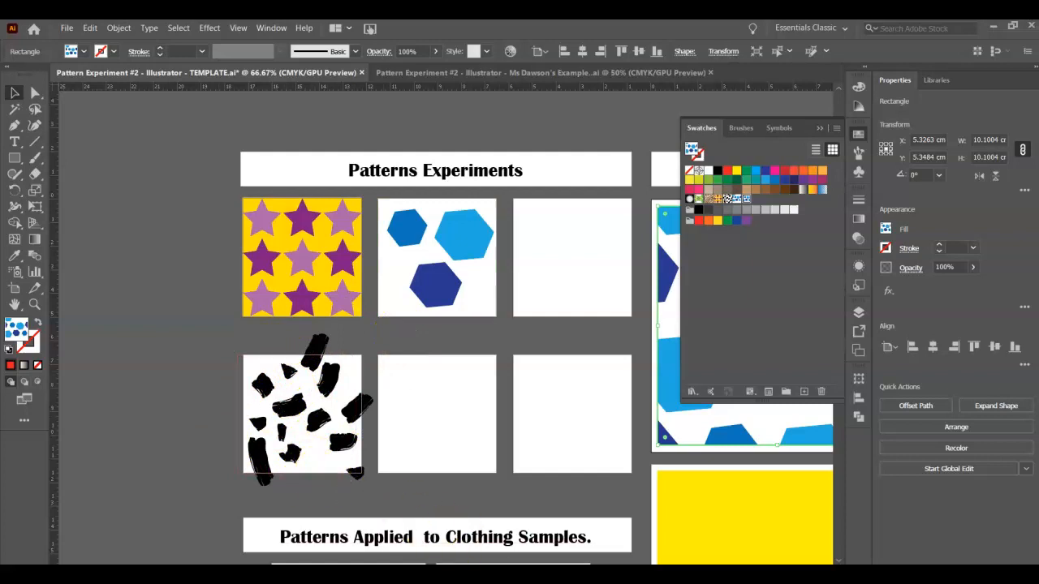
scroll(447, 325, "right", 3)
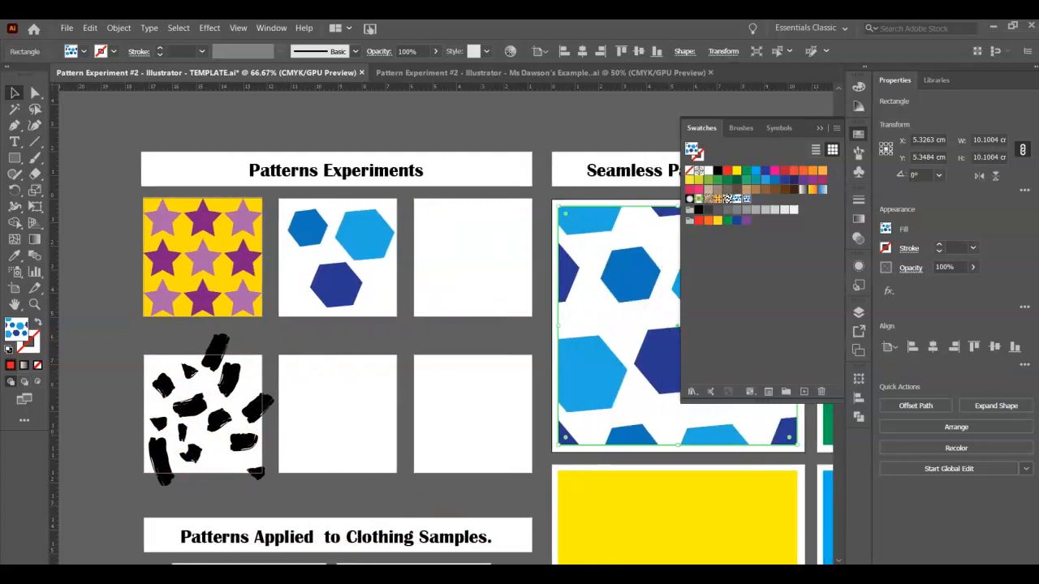
scroll(446, 324, "right", 5)
scroll(446, 324, "left", 6)
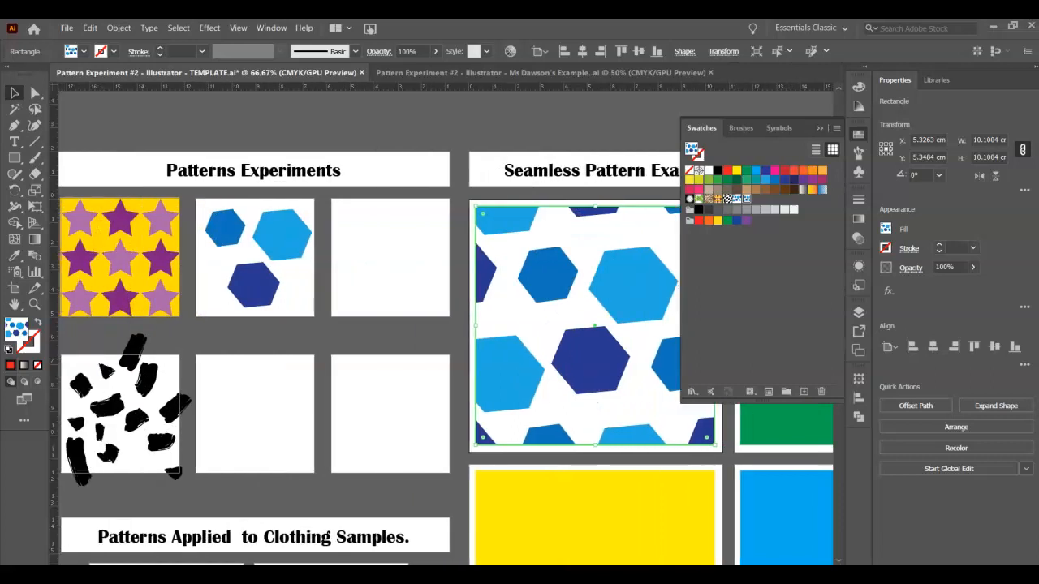
scroll(447, 325, "right", 2)
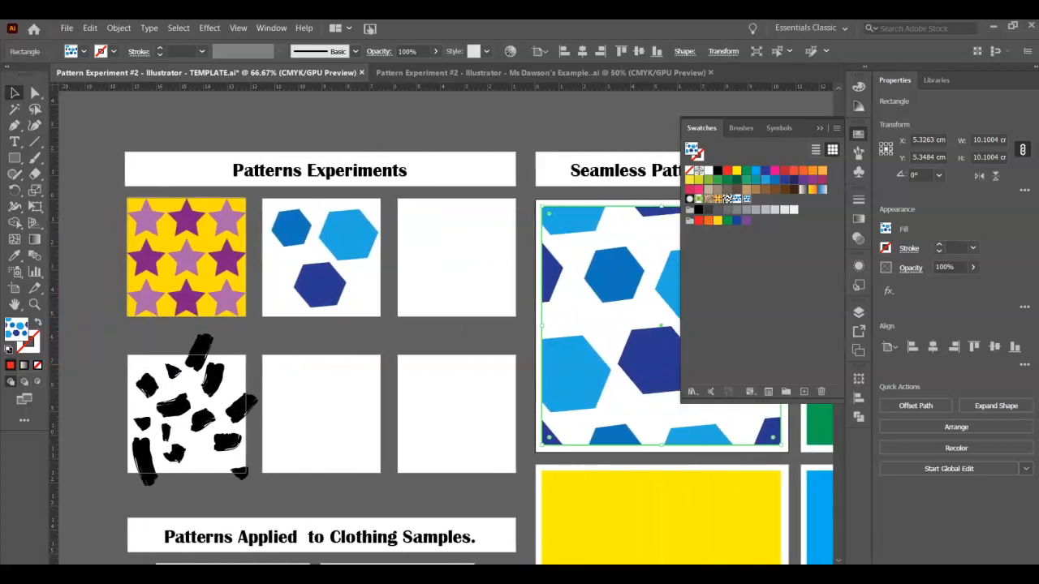